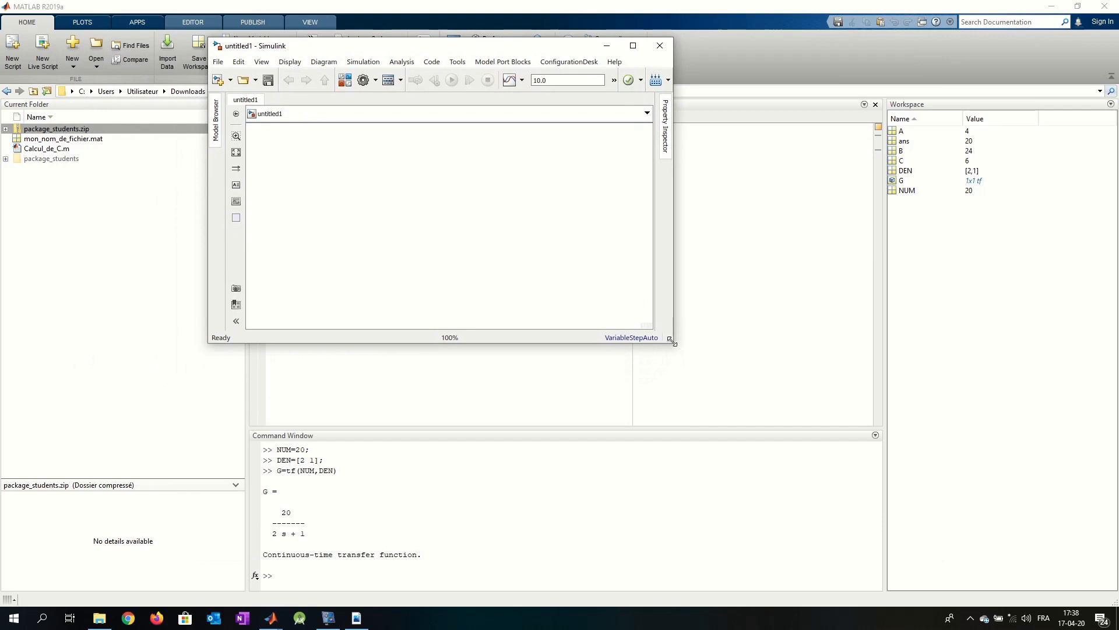
Enlarge the model window and browse the block library's Sources, Continuous, Sinks and Commonly Used Blocks categories
left_click_drag(672, 341, 873, 421)
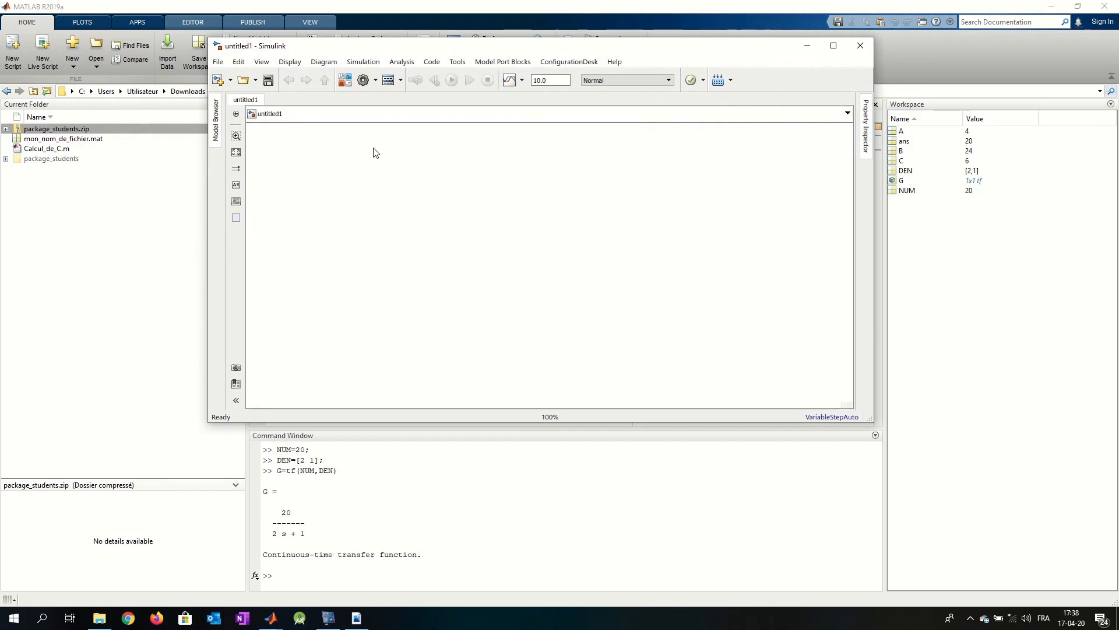
left_click(344, 81)
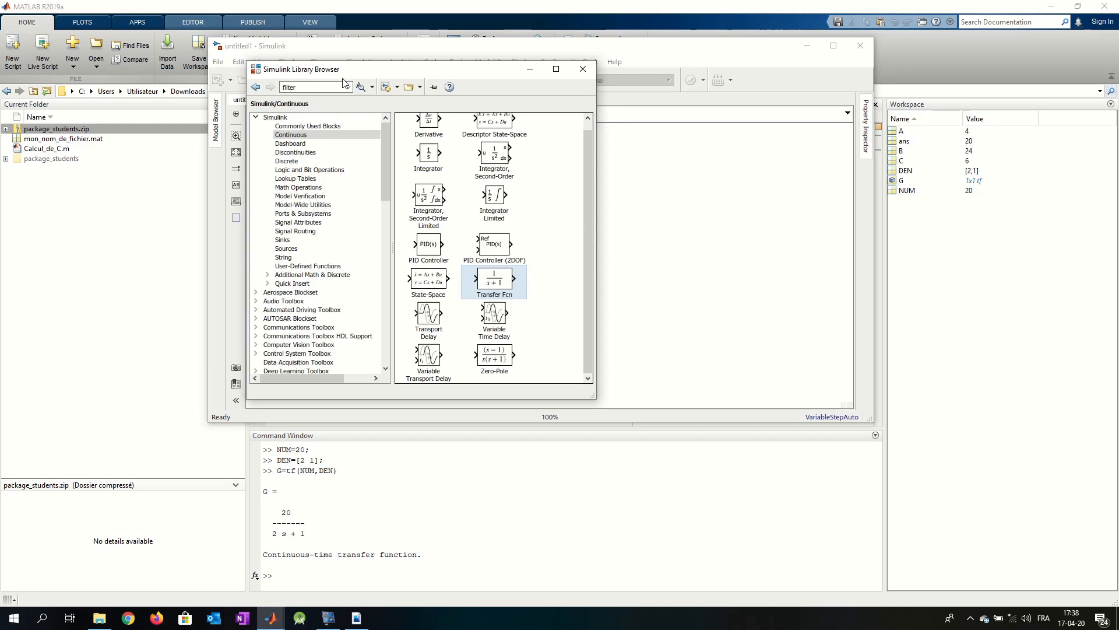
left_click(303, 251)
left_click_drag(586, 159, 576, 307)
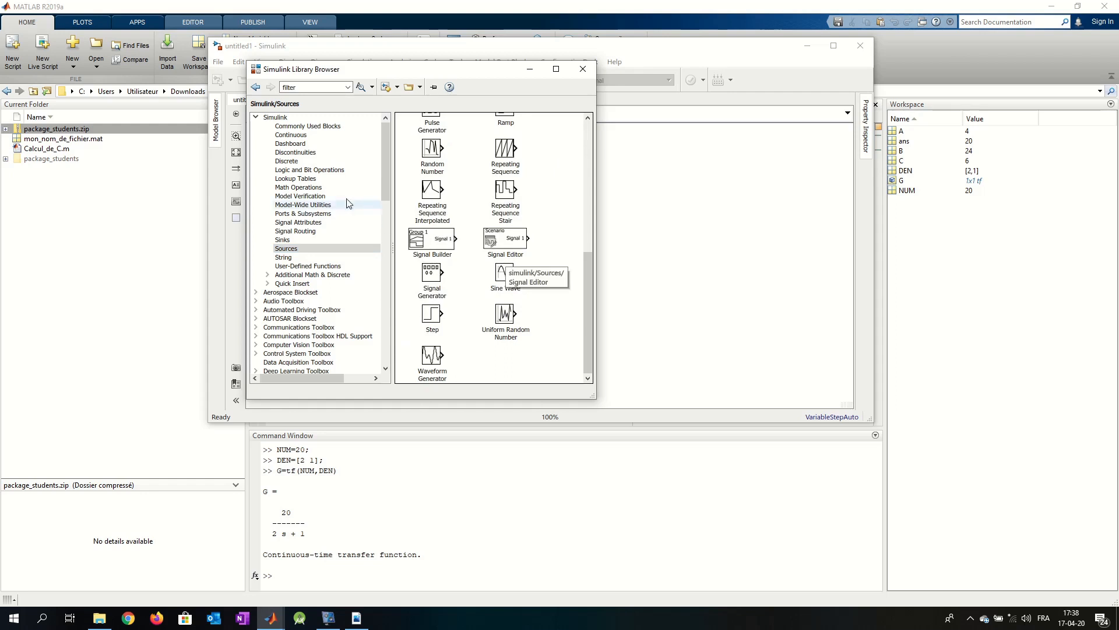
left_click(304, 136)
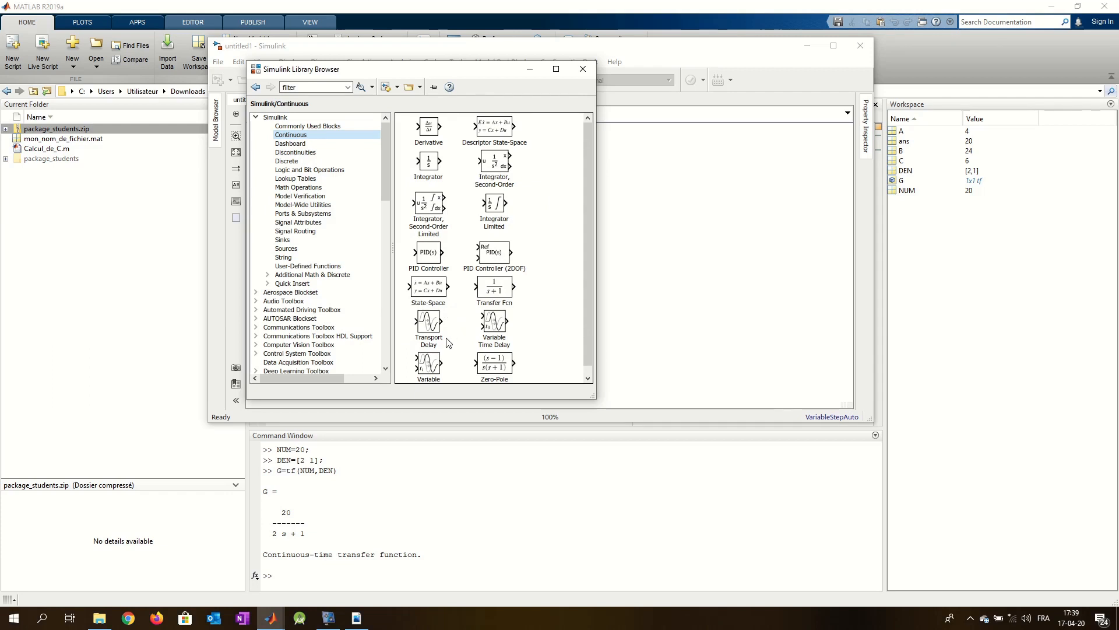
left_click(316, 241)
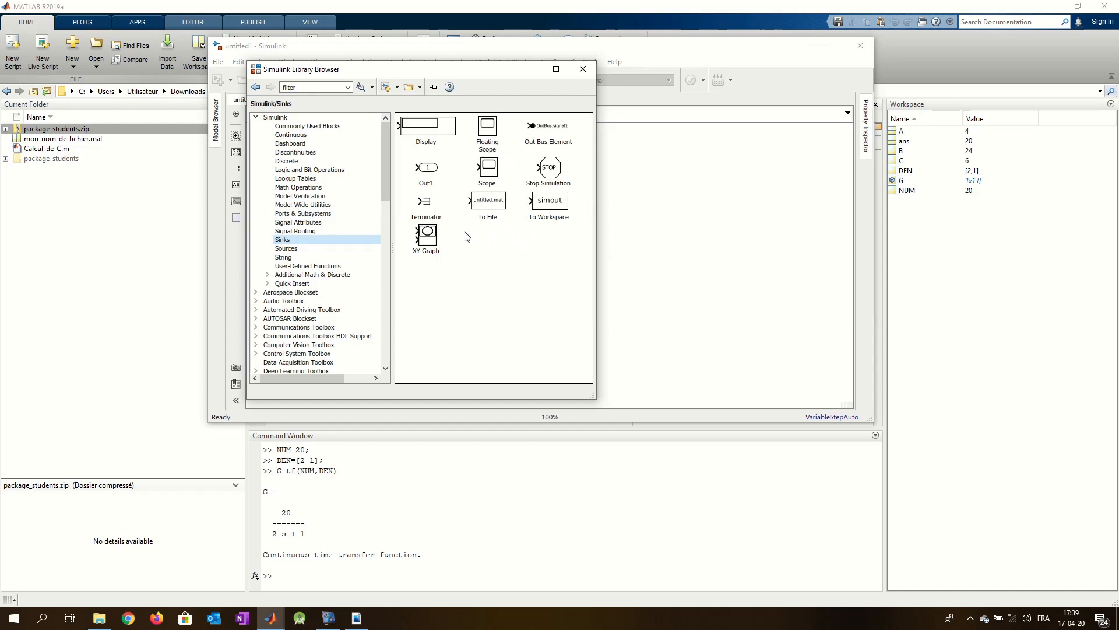
left_click(330, 128)
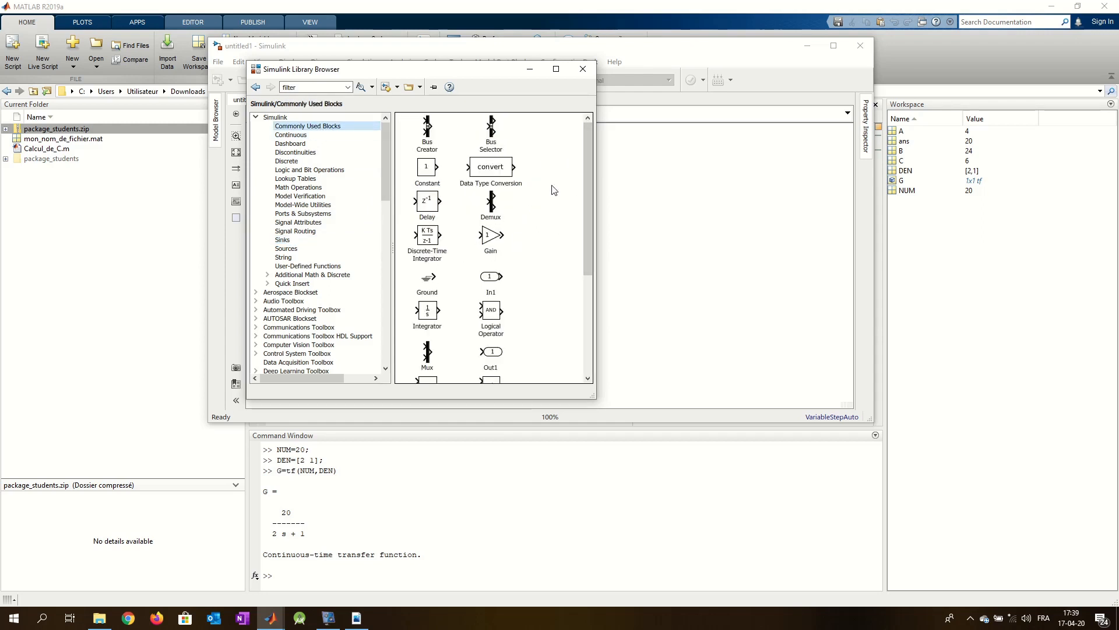
left_click_drag(588, 186, 580, 275)
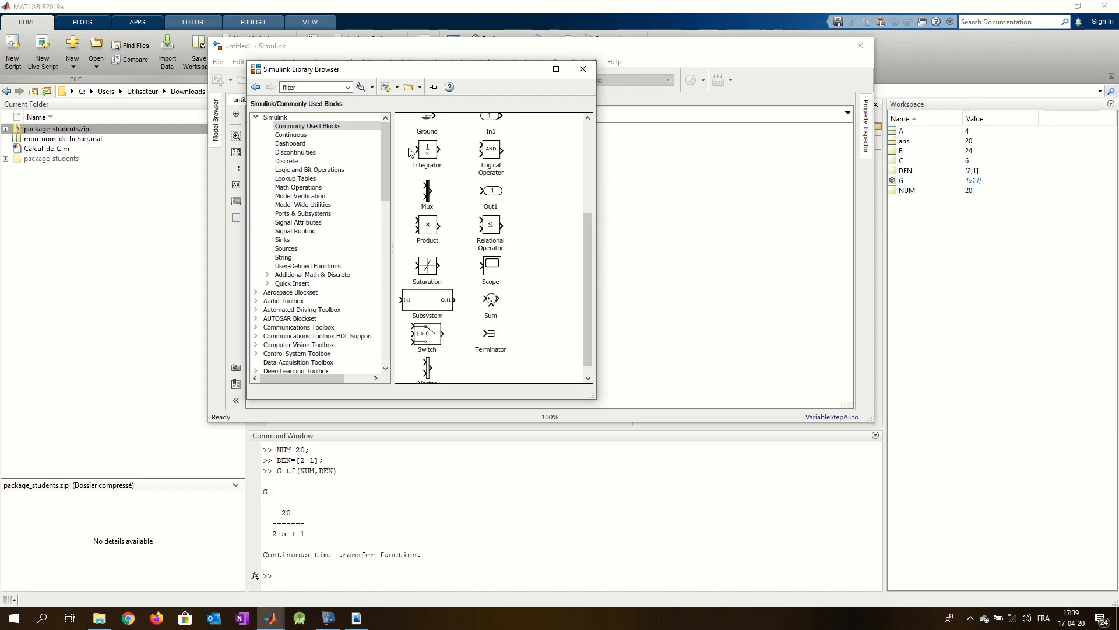
Add a Transfer Fcn block to the model and a Step source in front of it, connected to its input
left_click(304, 136)
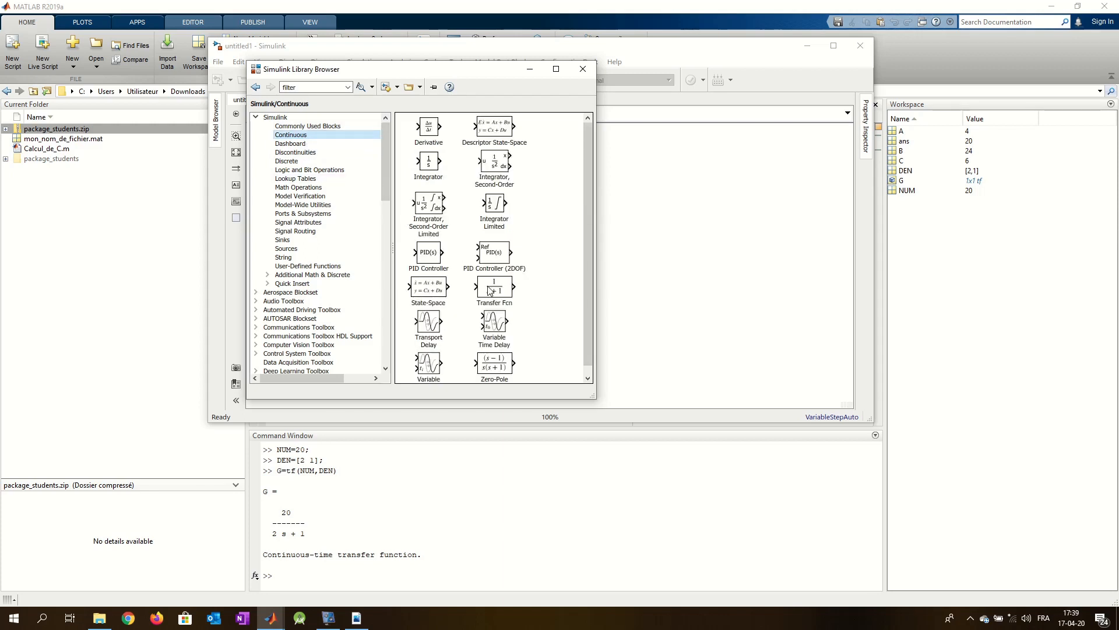
left_click_drag(490, 291, 531, 261)
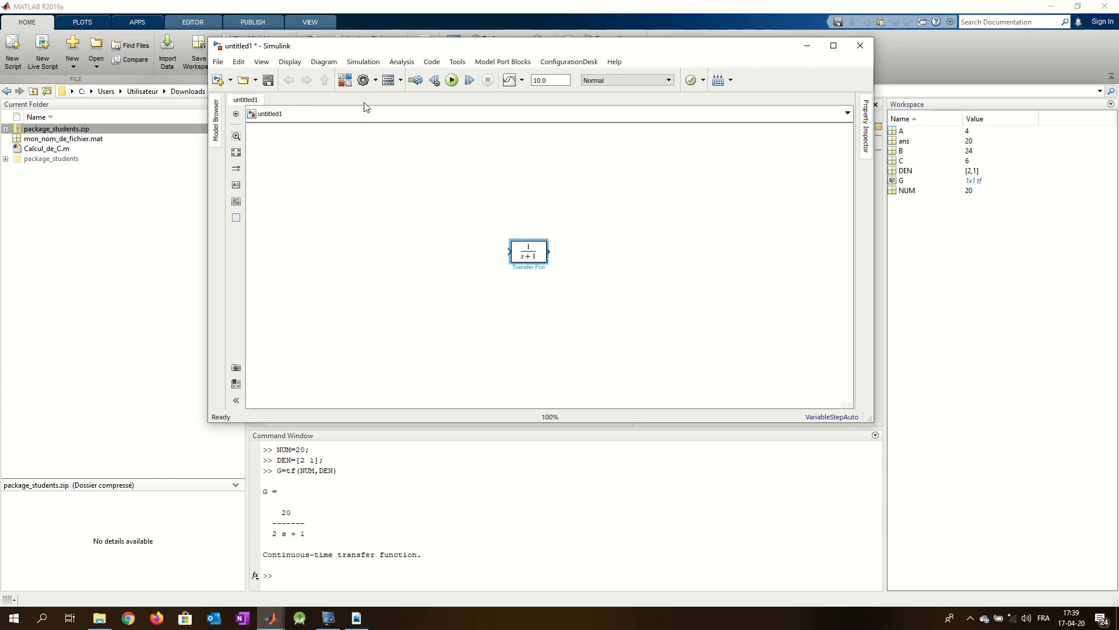
left_click(345, 83)
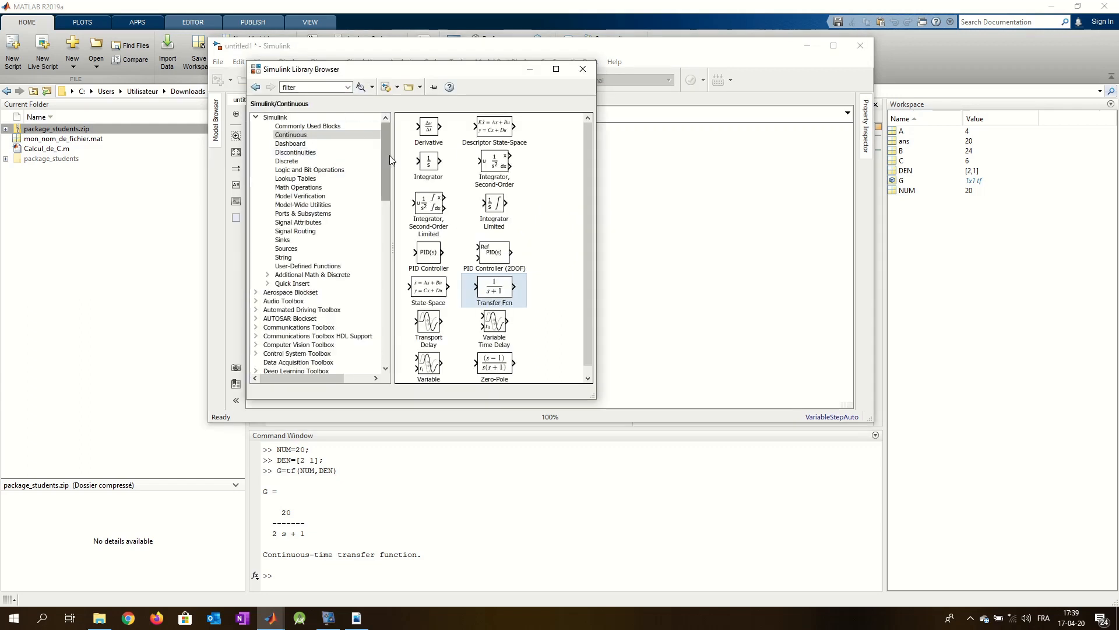
scroll(388, 197, "down", 5)
left_click(295, 135)
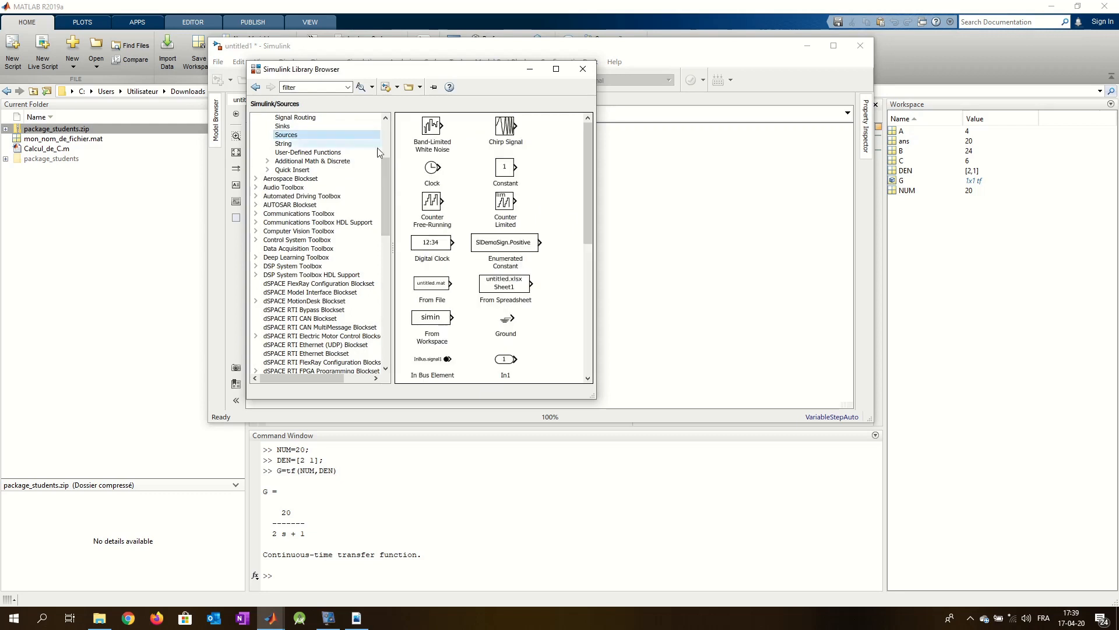
left_click_drag(587, 170, 567, 298)
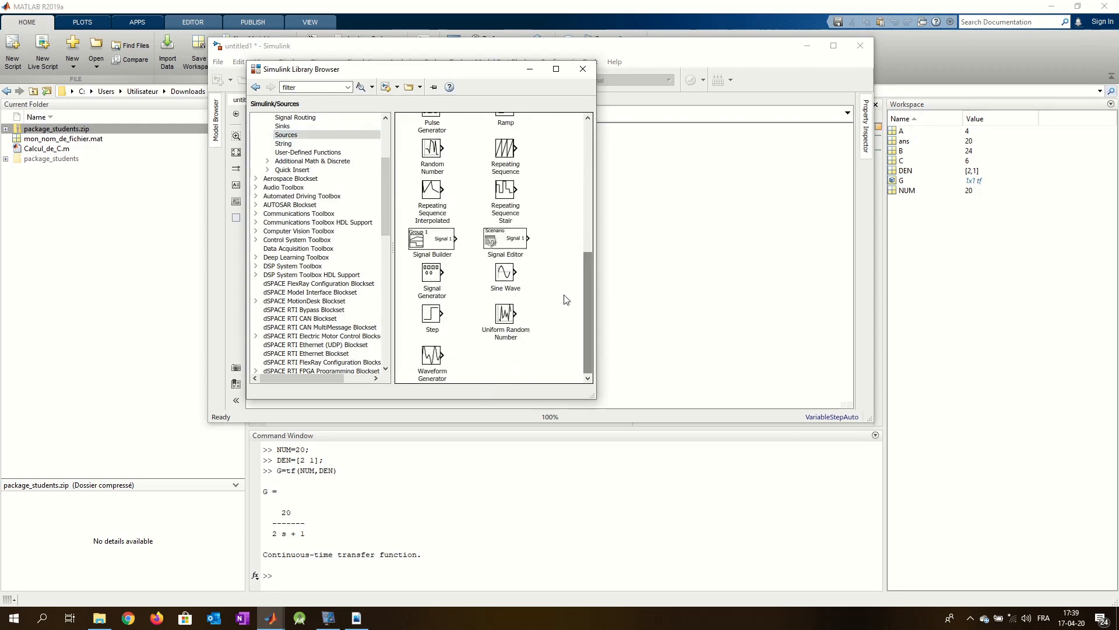
left_click_drag(437, 316, 465, 256)
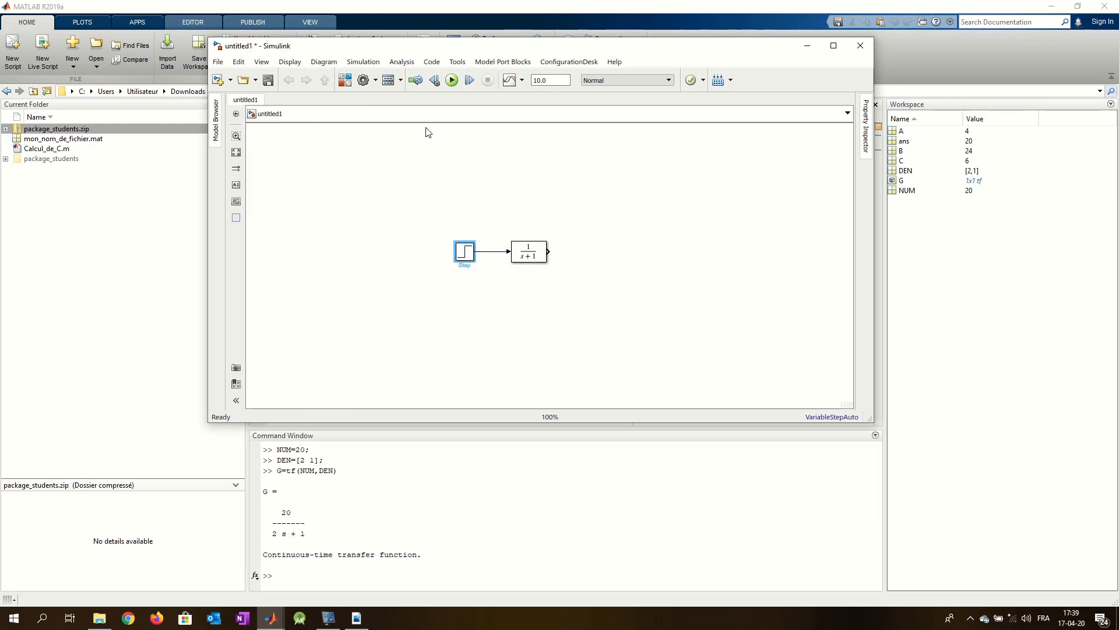
Add a Scope block from the Sinks library, placed after the Transfer Fcn block
left_click(343, 85)
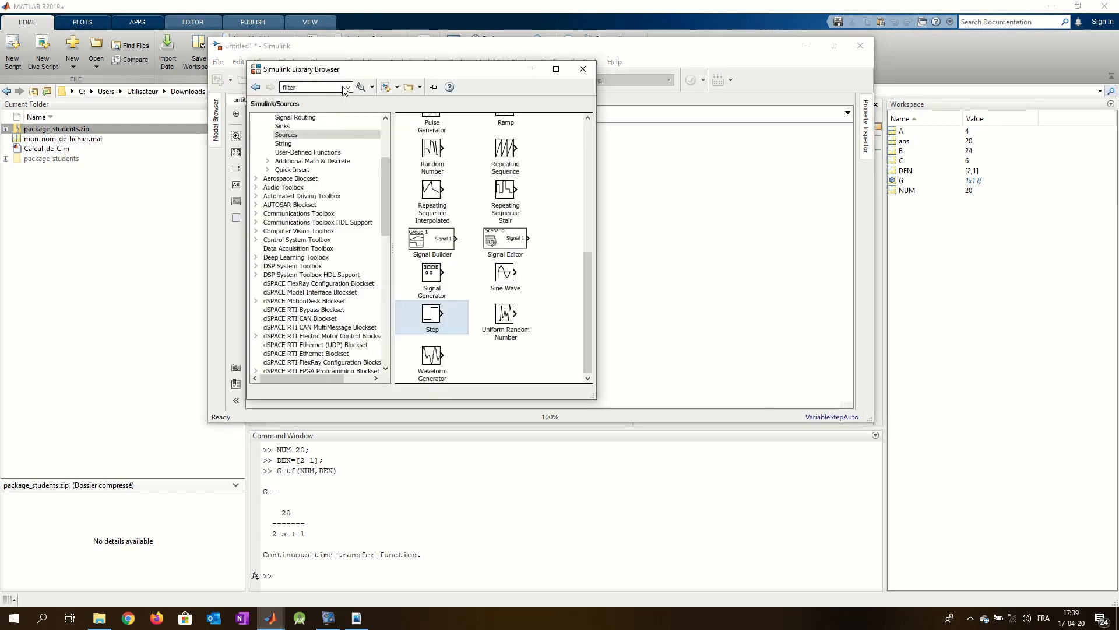
left_click_drag(387, 182, 387, 160)
left_click(283, 195)
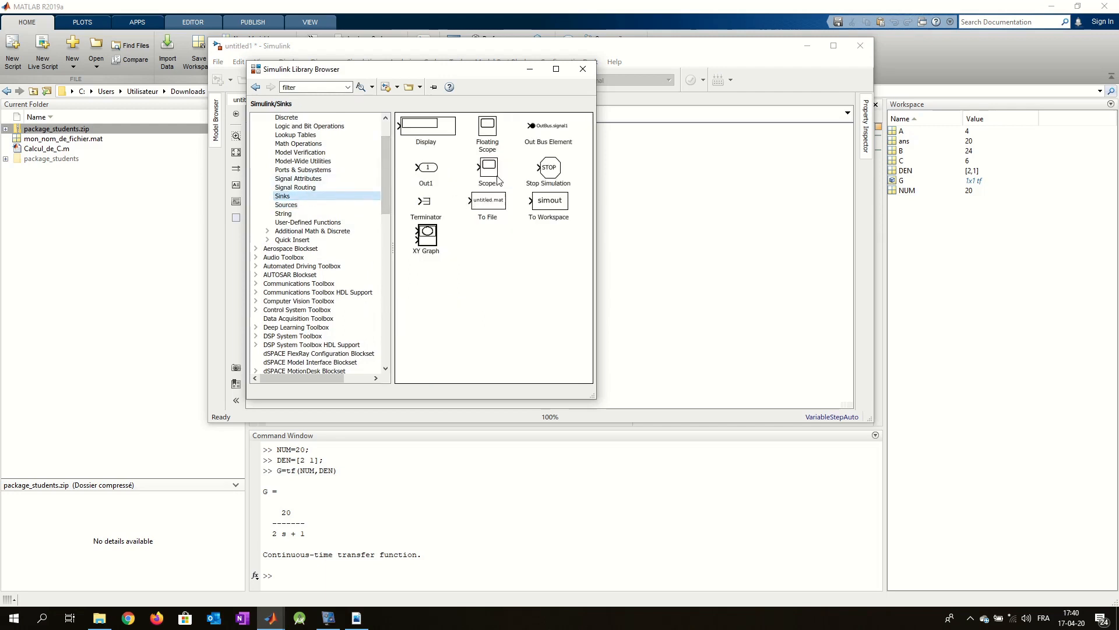
left_click_drag(490, 169, 637, 247)
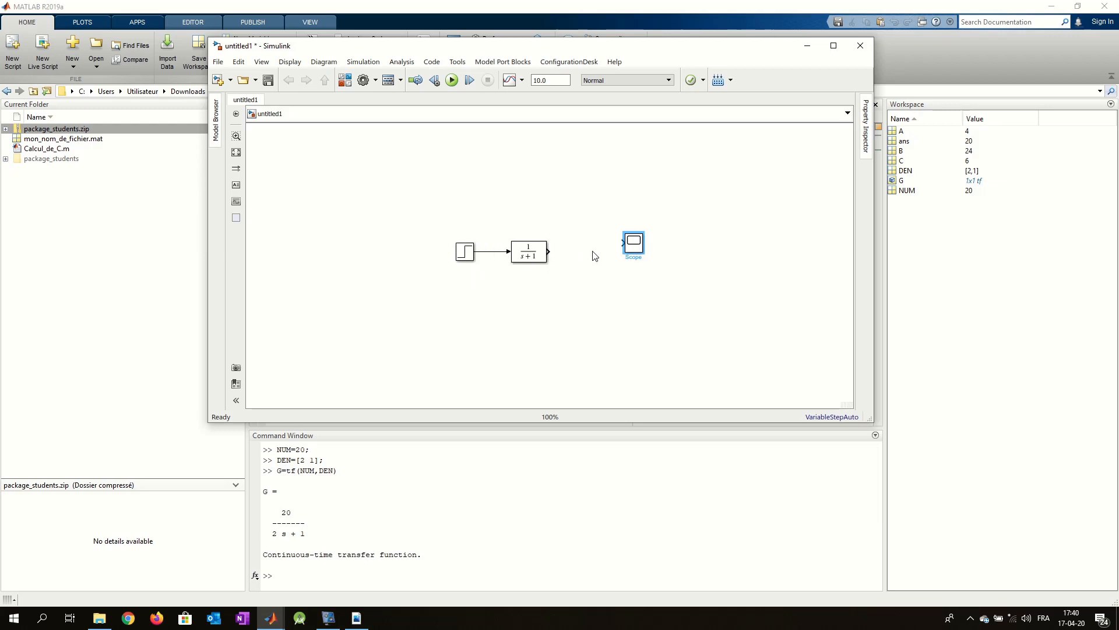
Insert a Mux block from the Signal Routing library between the Transfer Fcn and Scope blocks
left_click(345, 82)
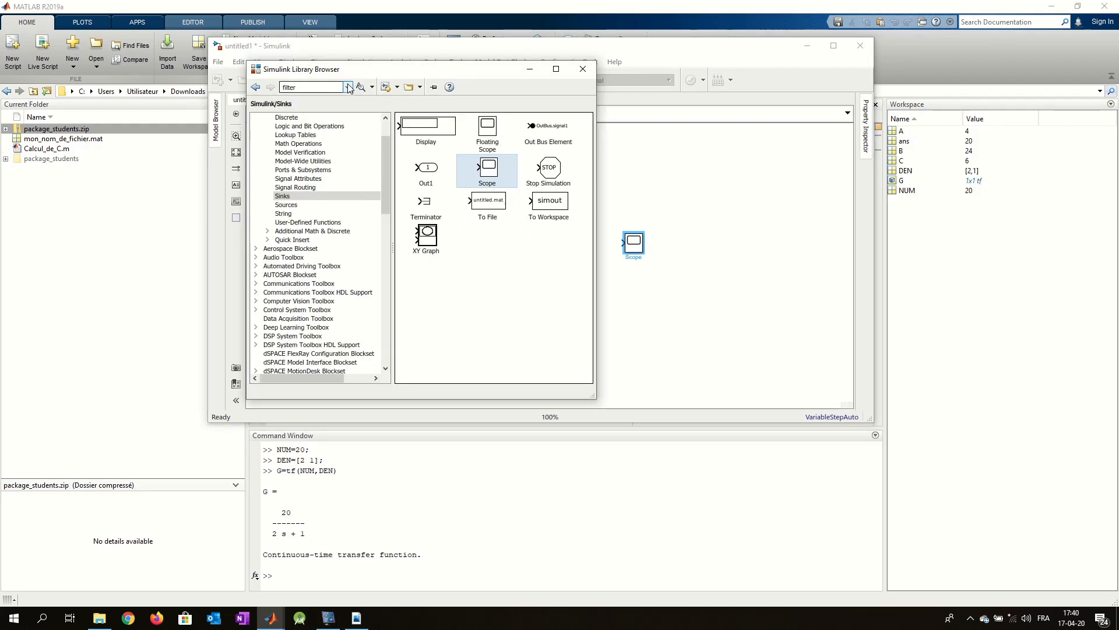
left_click(315, 188)
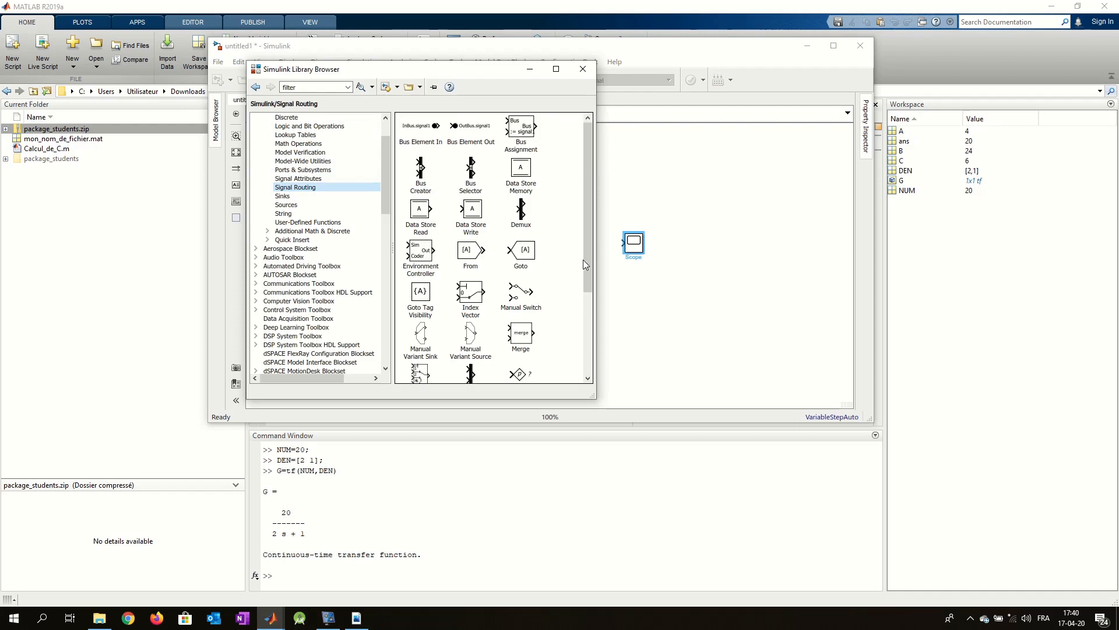
left_click_drag(588, 270, 588, 306)
left_click_drag(467, 321, 586, 247)
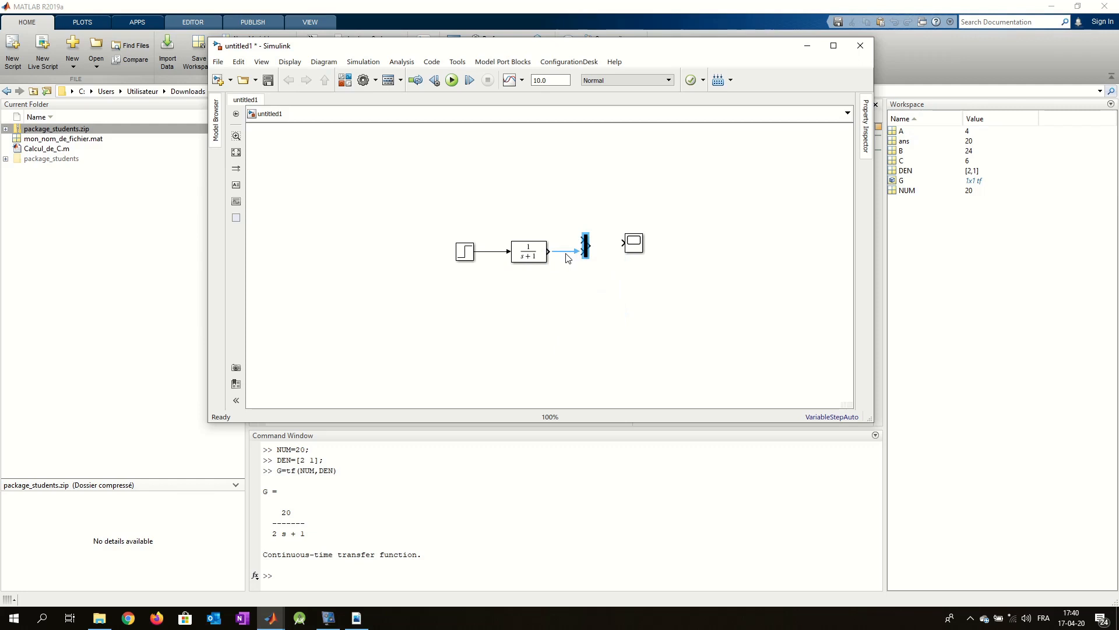
Wire the Transfer Fcn output and a branch of the Step signal into the Mux, and the Mux output into the Scope
left_click(566, 254)
left_click_drag(581, 239, 490, 252)
left_click_drag(589, 245, 639, 250)
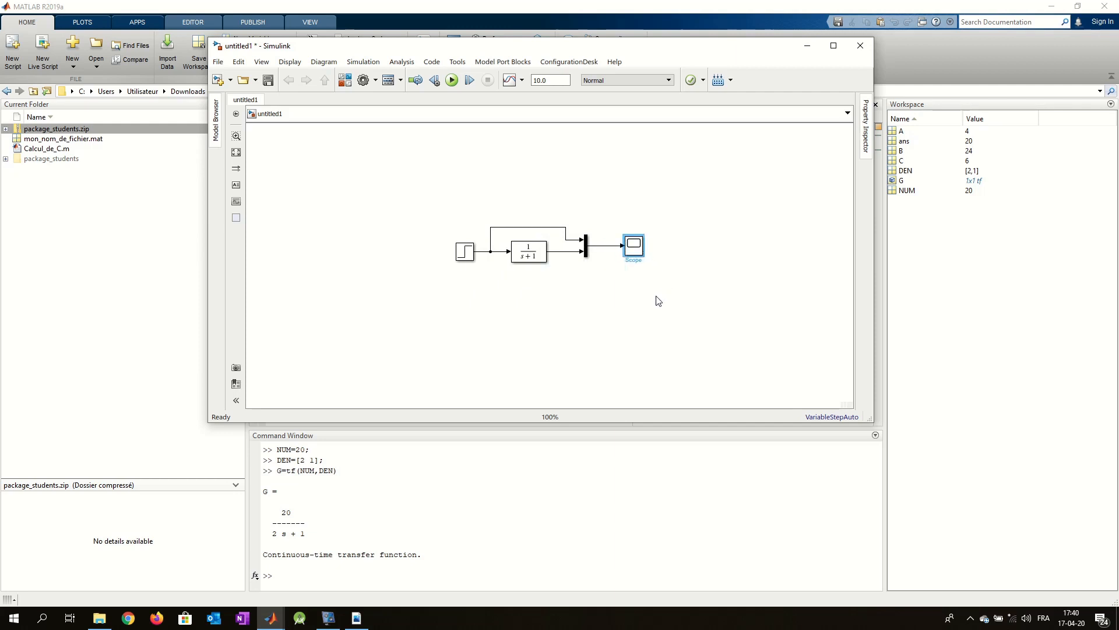
View the Scope's display window, reposition it over the model and close it
left_click(635, 317)
double_click(638, 253)
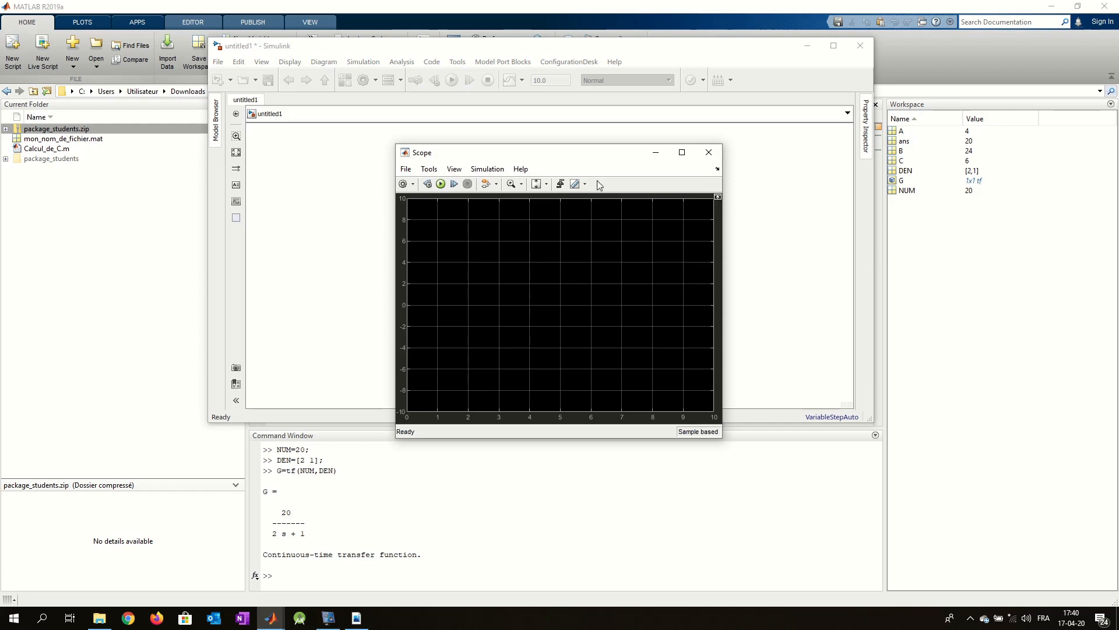
left_click_drag(593, 158, 587, 103)
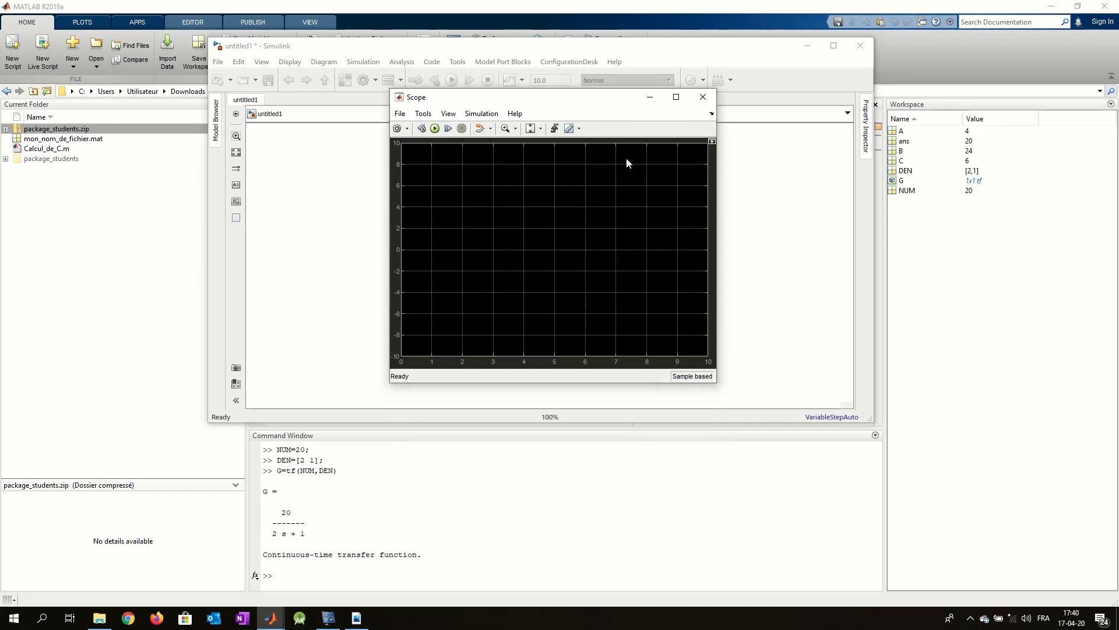
left_click(703, 97)
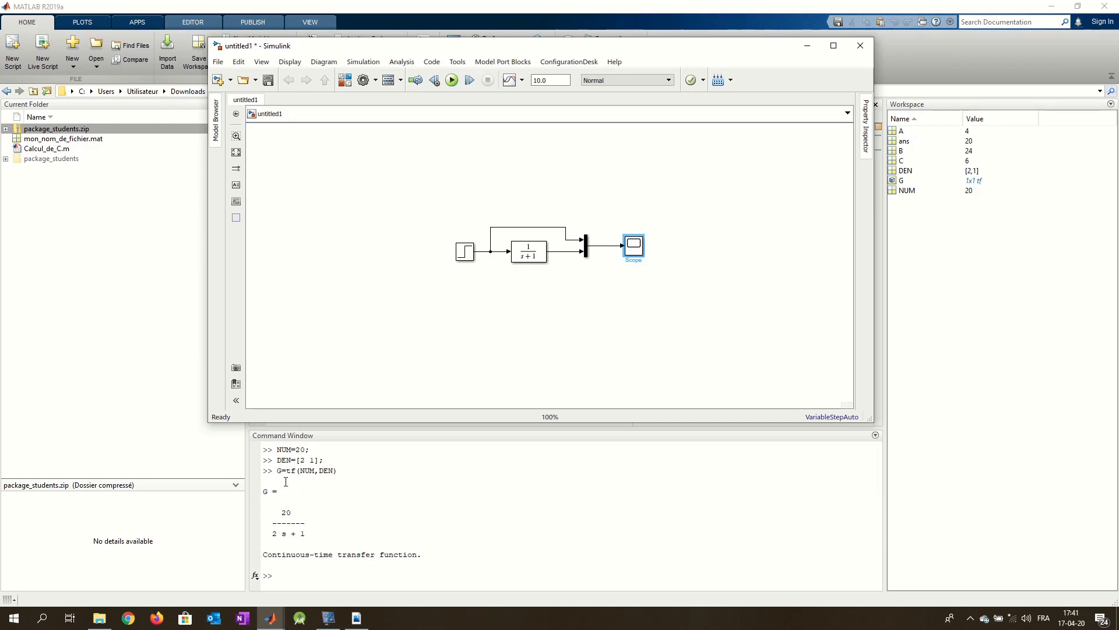
Set the Transfer Fcn block's numerator coefficients to [20] and denominator coefficients to [2 1]
double_click(528, 248)
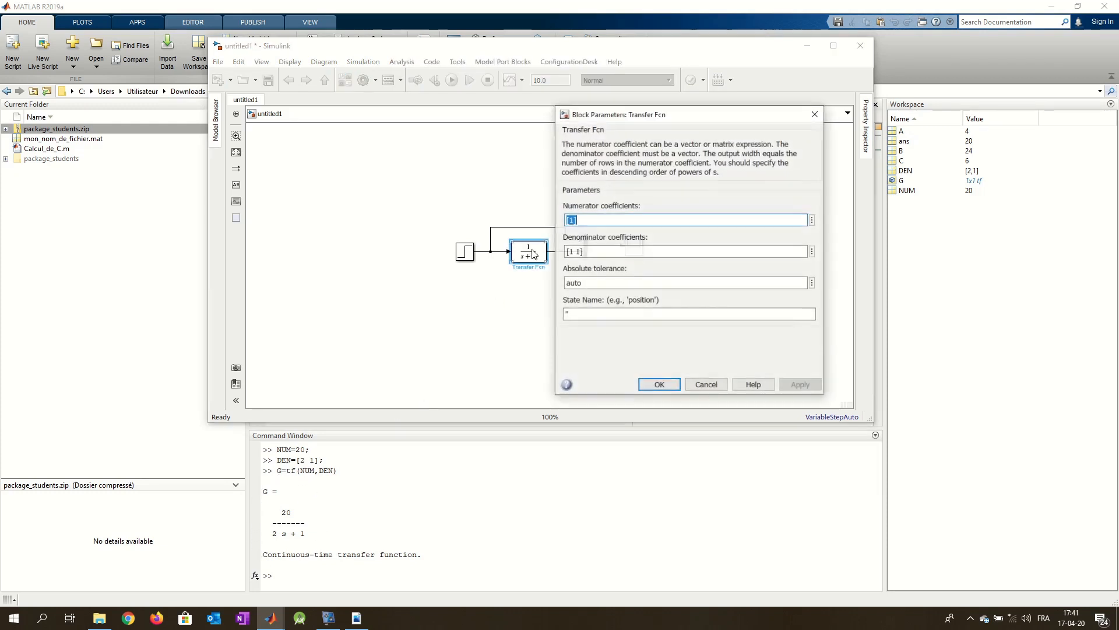
left_click(575, 221)
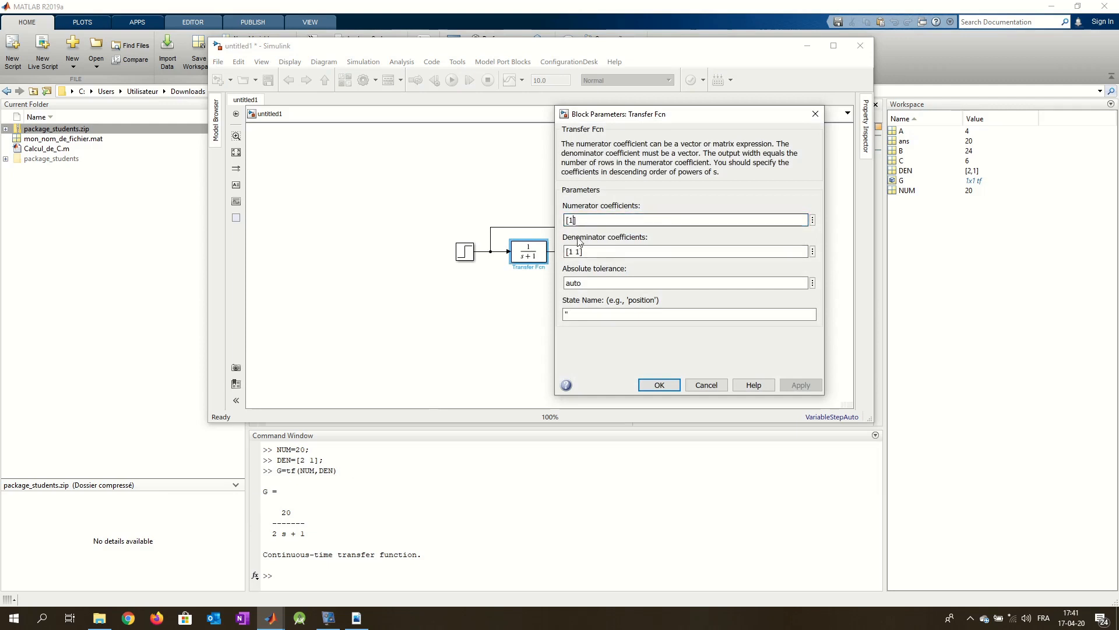
key("BackSpace")
type("20")
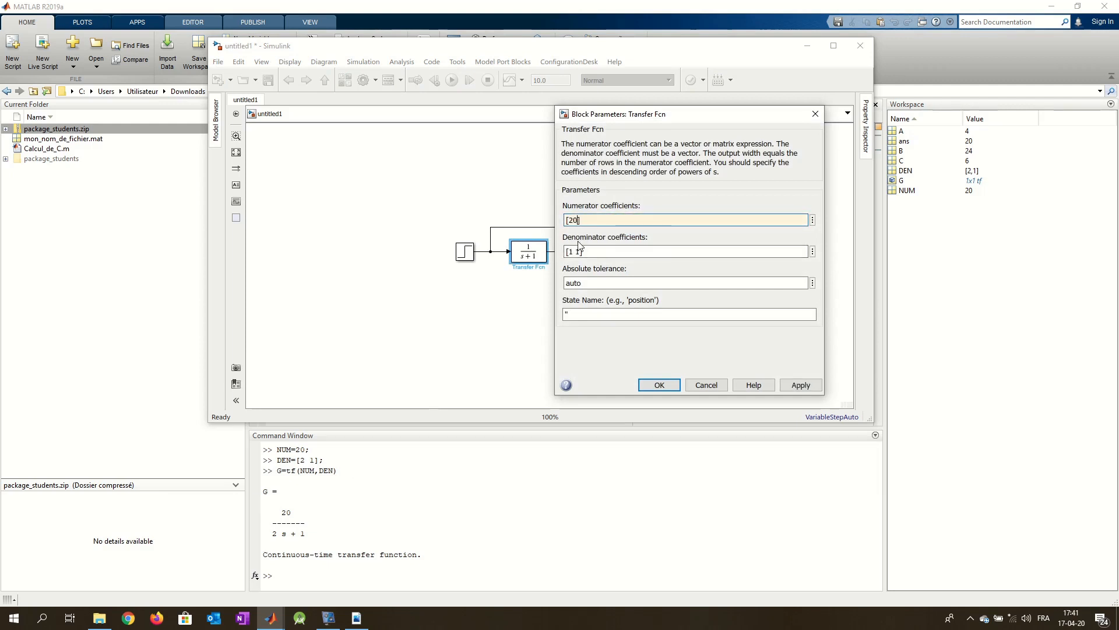
double_click(570, 251)
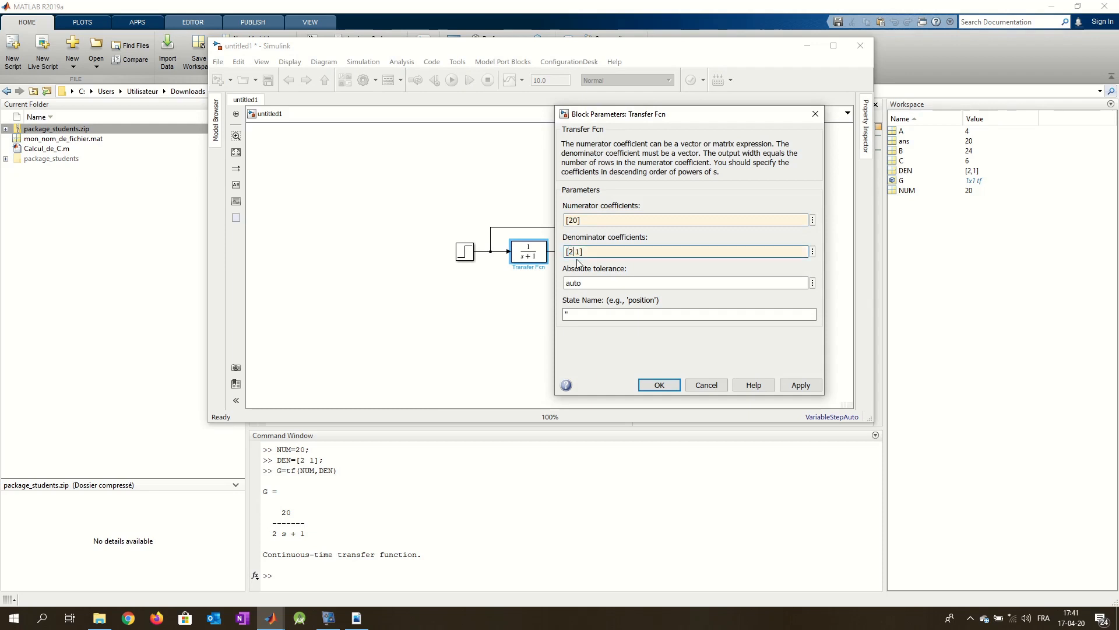
type("2")
left_click(659, 386)
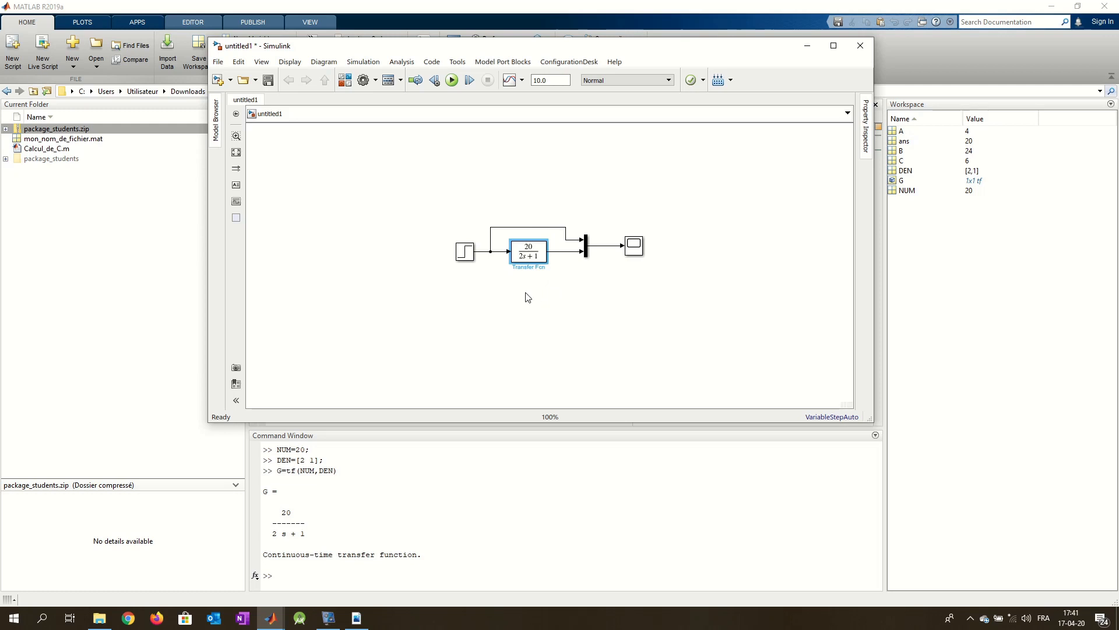
Set the Step block's step time to 5
double_click(466, 255)
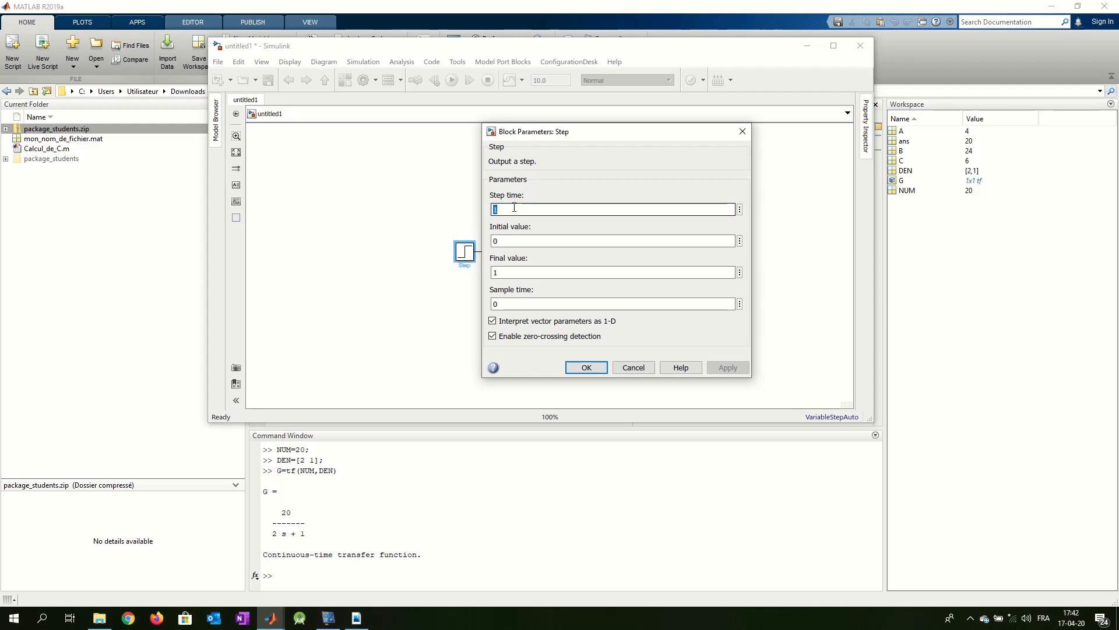
type("5")
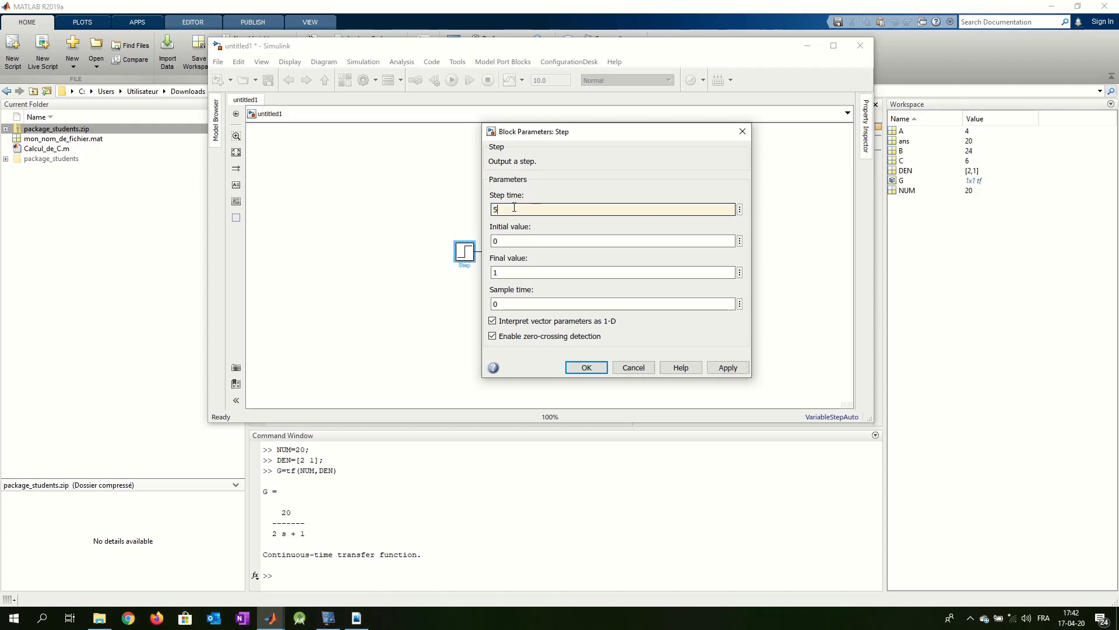
left_click(586, 367)
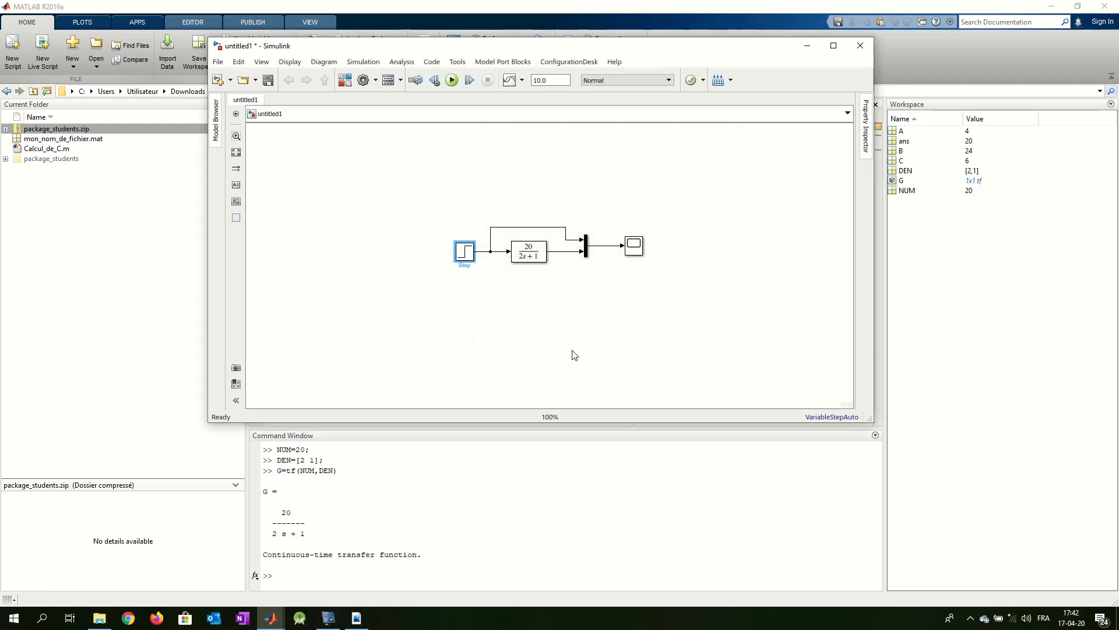
Run the simulation and view the step input and system response in the Scope
left_click(452, 80)
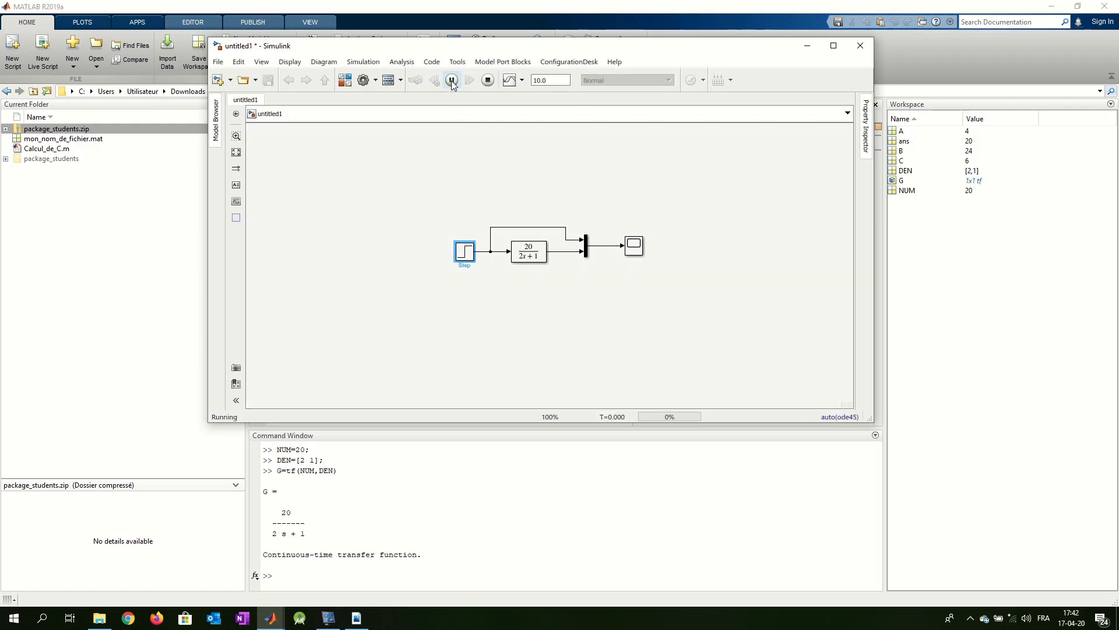
left_click(637, 247)
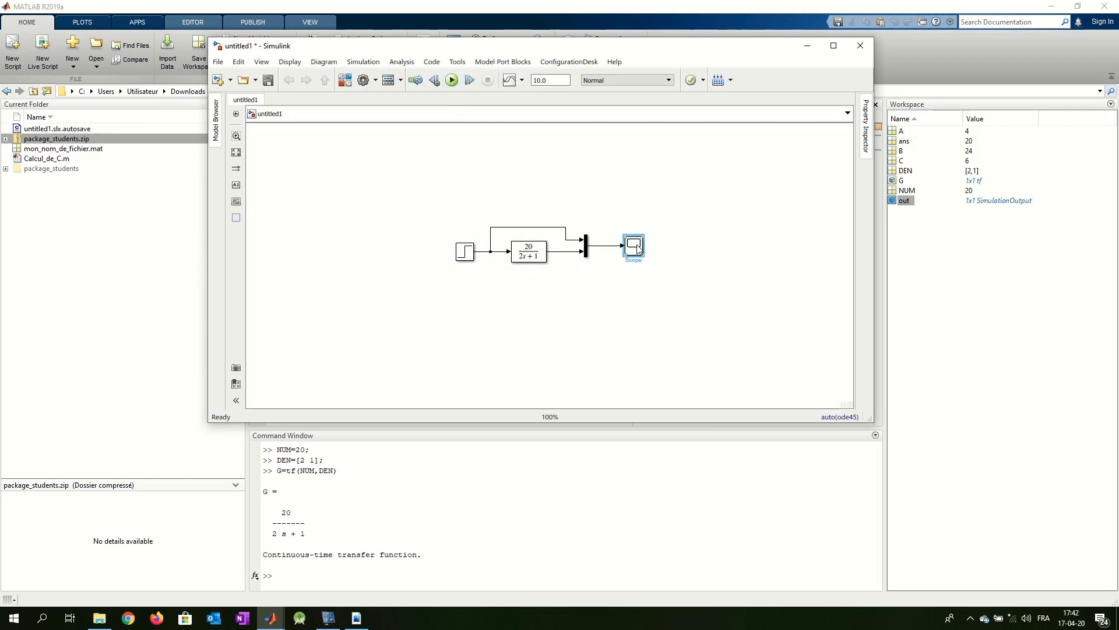
double_click(638, 248)
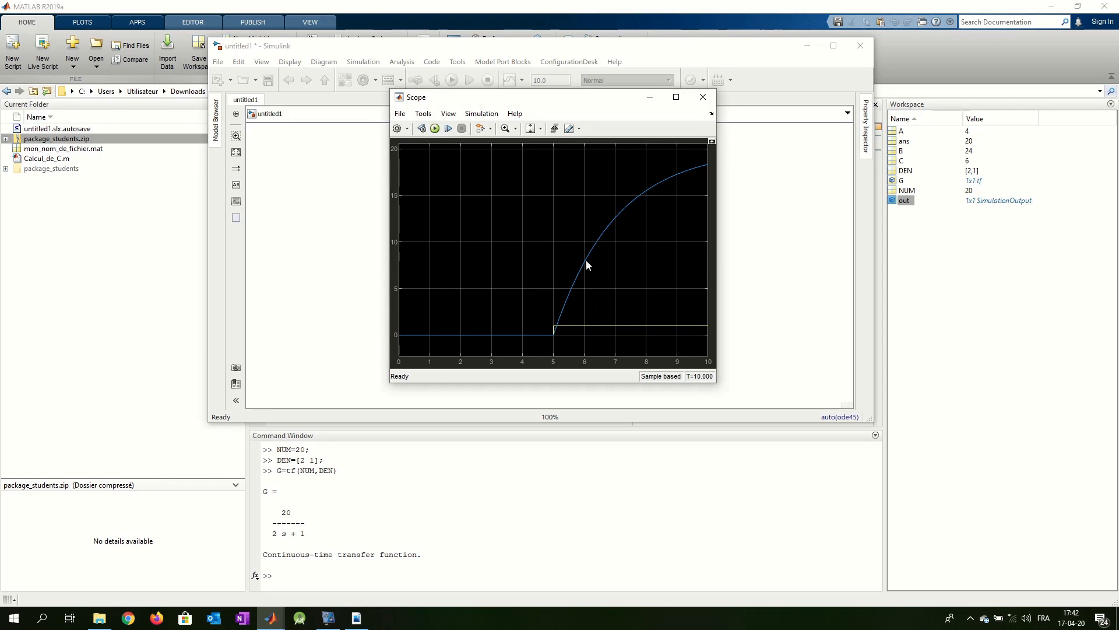
Enable the legend in the Scope's display properties, apply the change and close the Scope
left_click(397, 130)
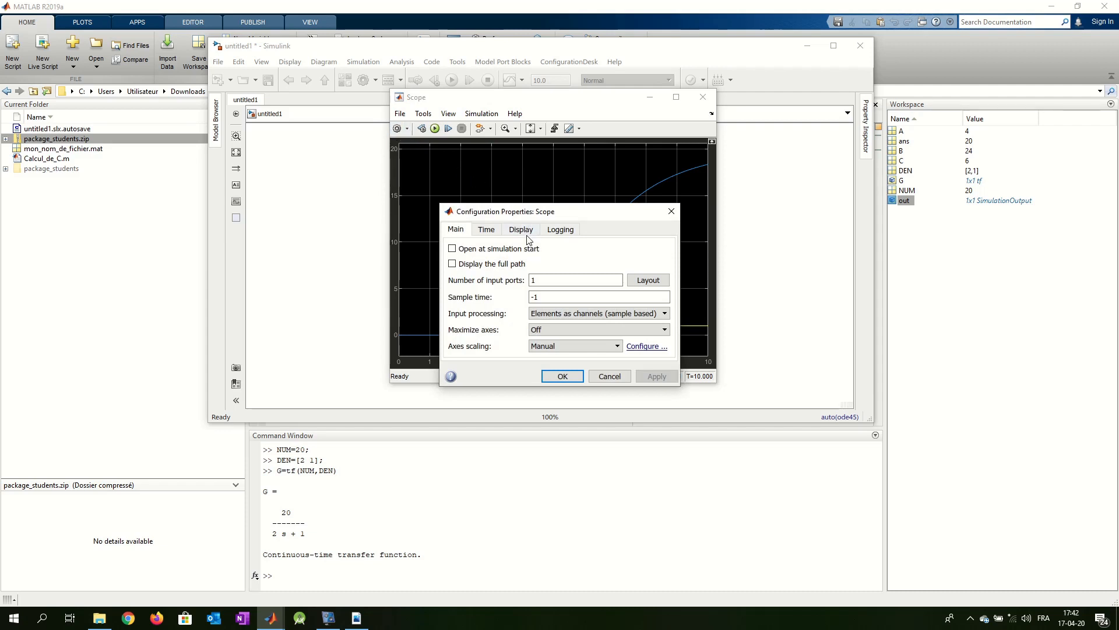
left_click(523, 230)
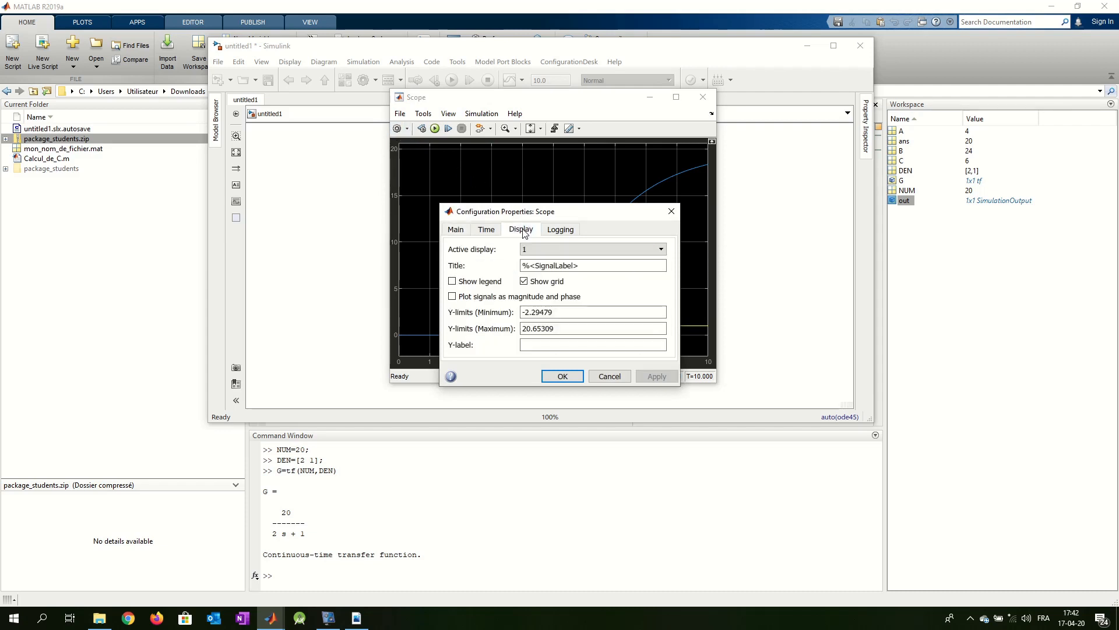
left_click(453, 282)
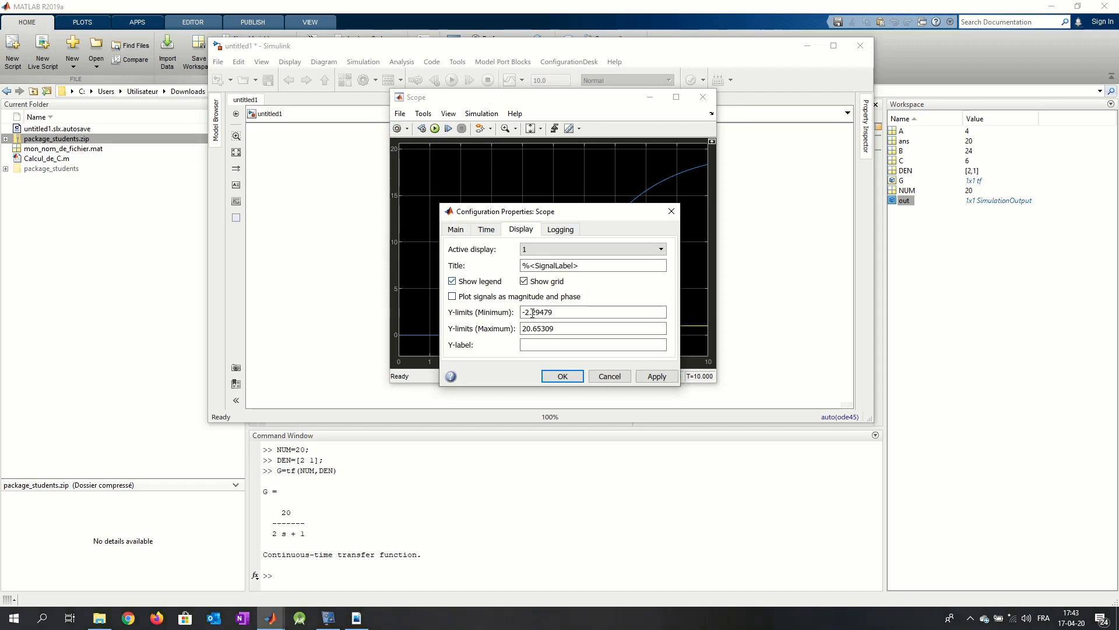
left_click(657, 377)
left_click(563, 377)
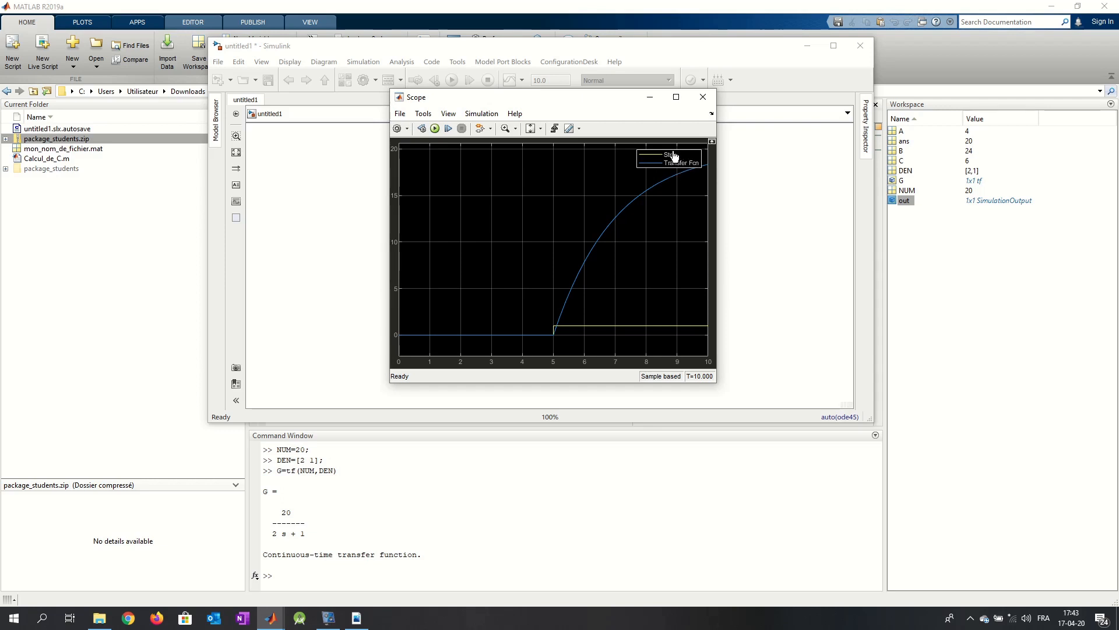
left_click(703, 99)
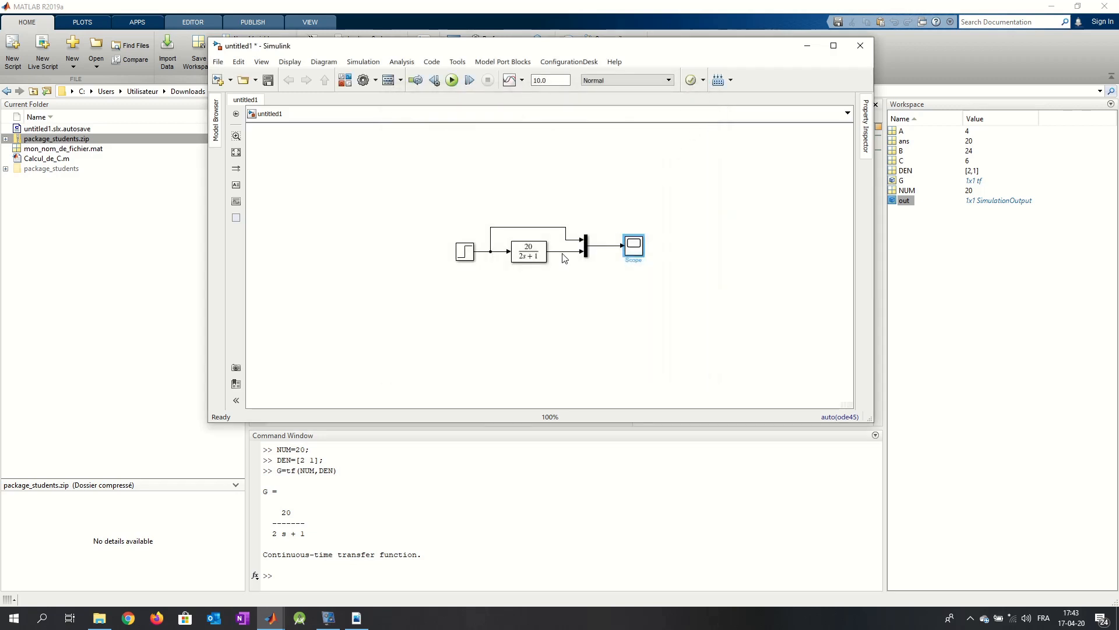
Name the Transfer Fcn output signal "Sortie 1" and the branch from the Step block to the Mux "Entrée 1"
left_click(563, 251)
type("Sortie 1")
left_click(574, 300)
left_click(546, 227)
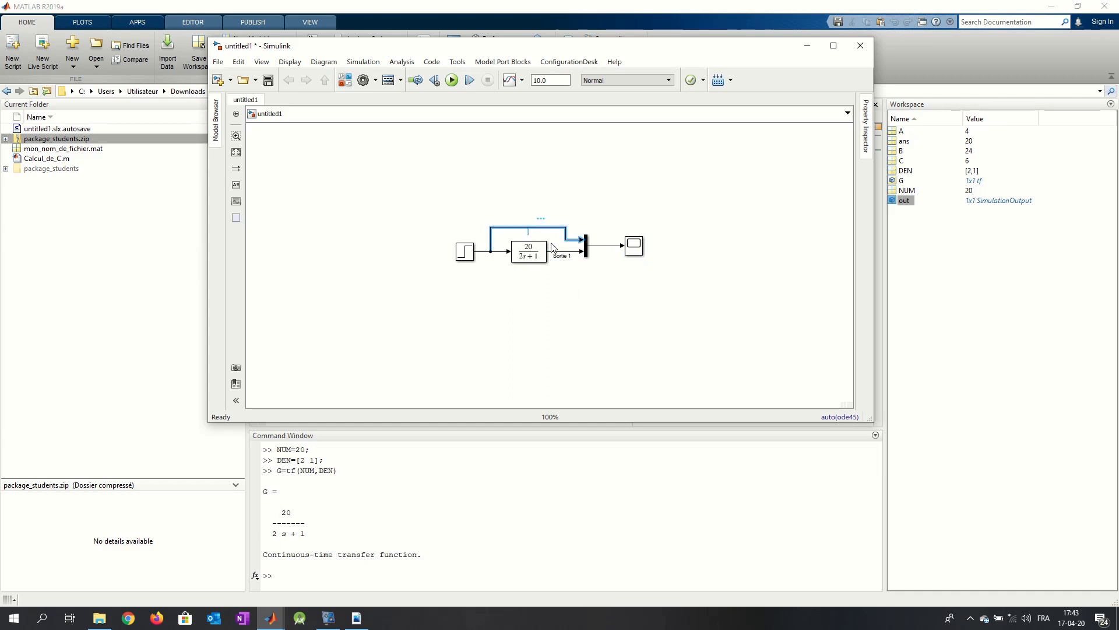
type("Entrée 1")
left_click(593, 306)
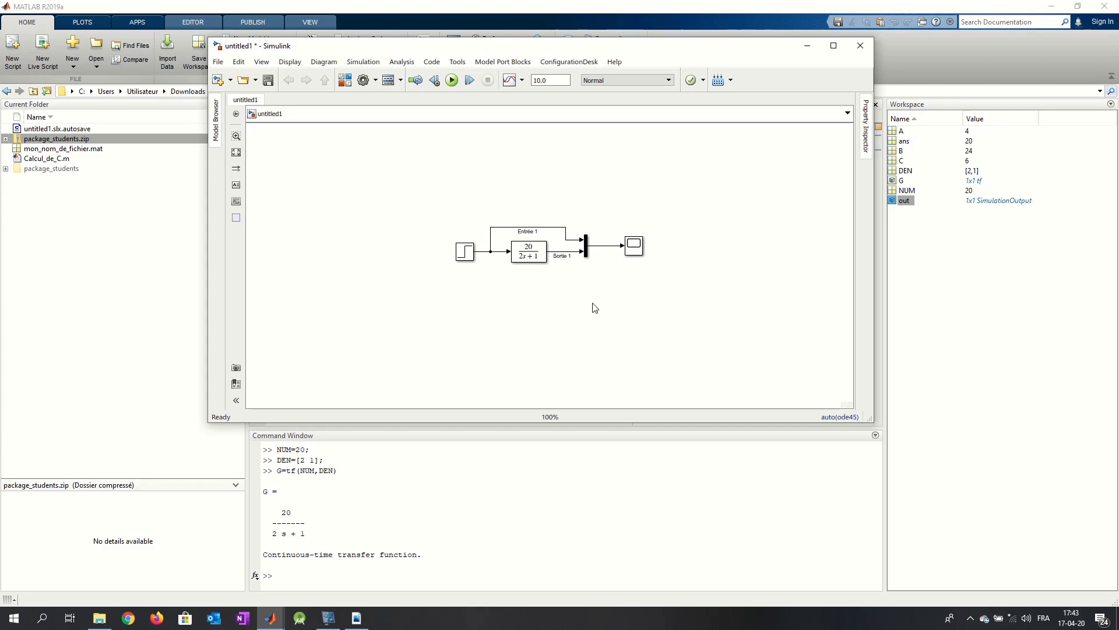
Run the simulation, check the renamed signals in the Scope's legend and close the Scope
left_click(454, 83)
double_click(639, 248)
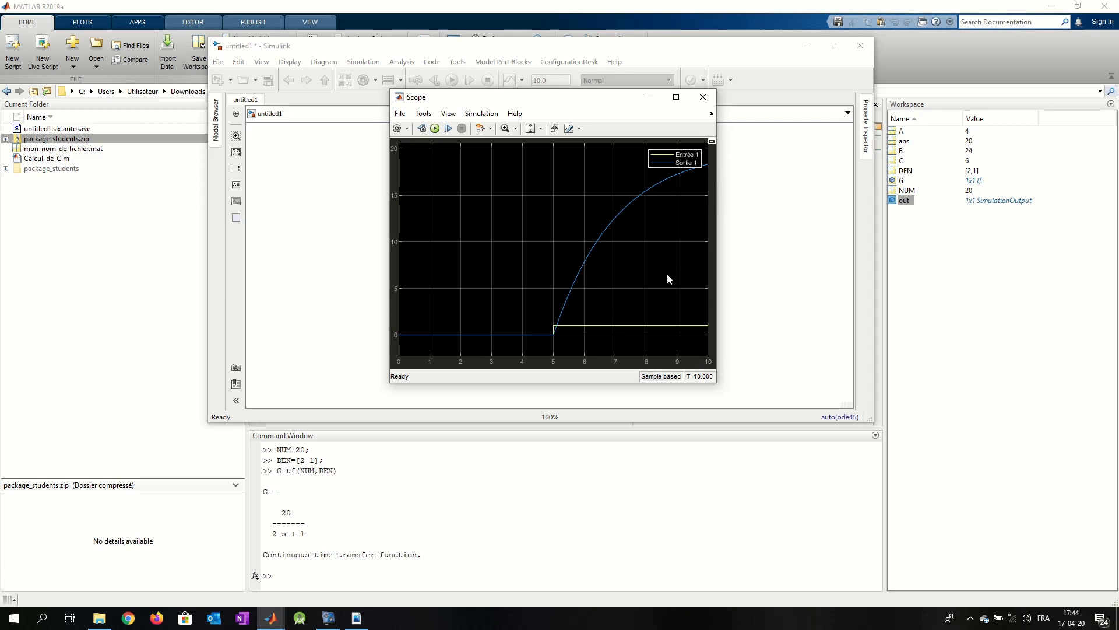
left_click(703, 97)
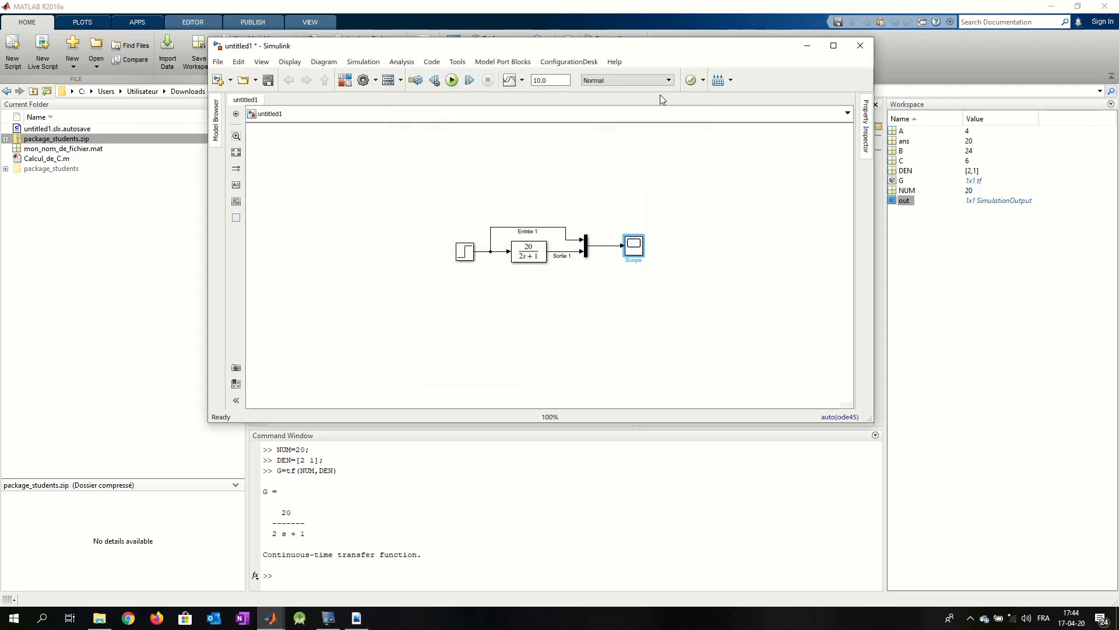
Set the simulation stop time to 20, rerun the model and view the longer response in the Scope
left_click(554, 80)
type("20")
left_click(452, 80)
double_click(632, 248)
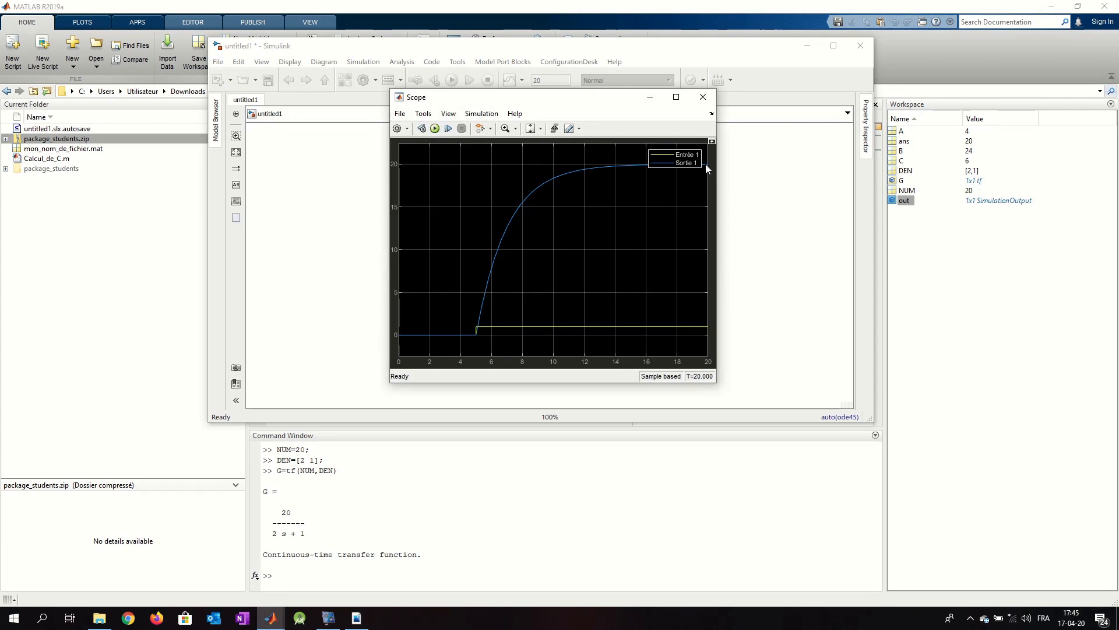
left_click(709, 99)
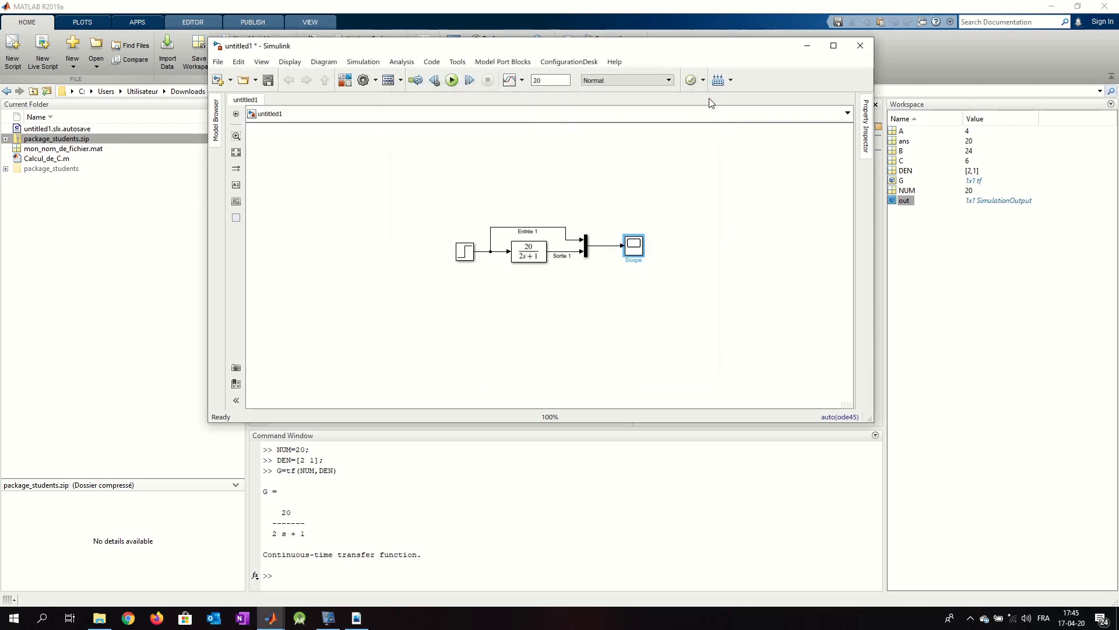
left_click(653, 296)
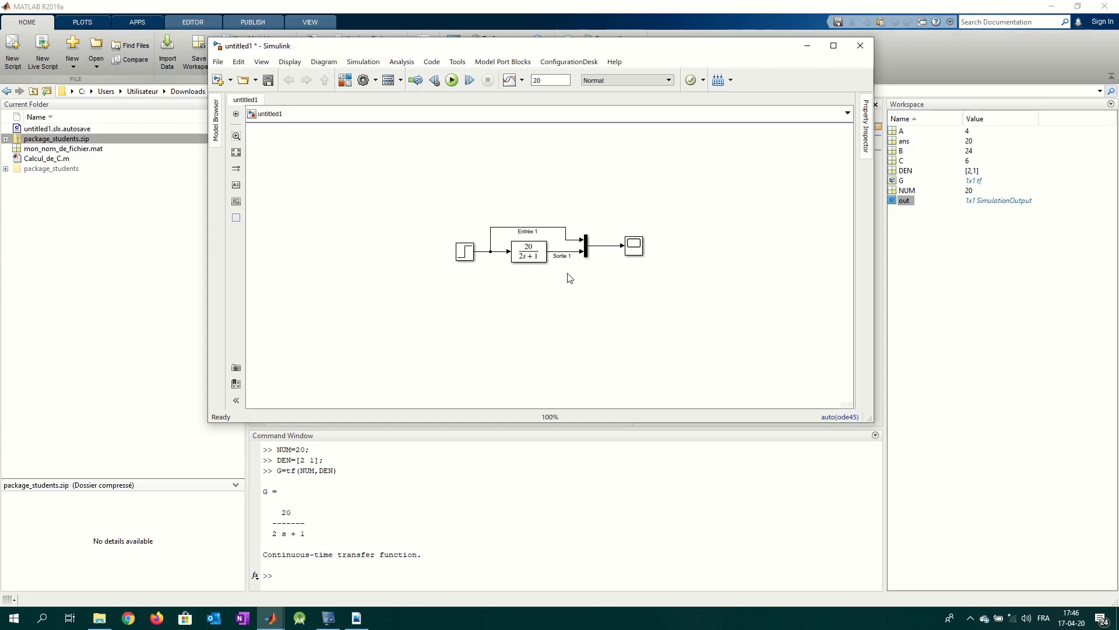
Set the Transfer Fcn denominator coefficients to [0.05 1] and widen the block to fit its full expression
double_click(529, 256)
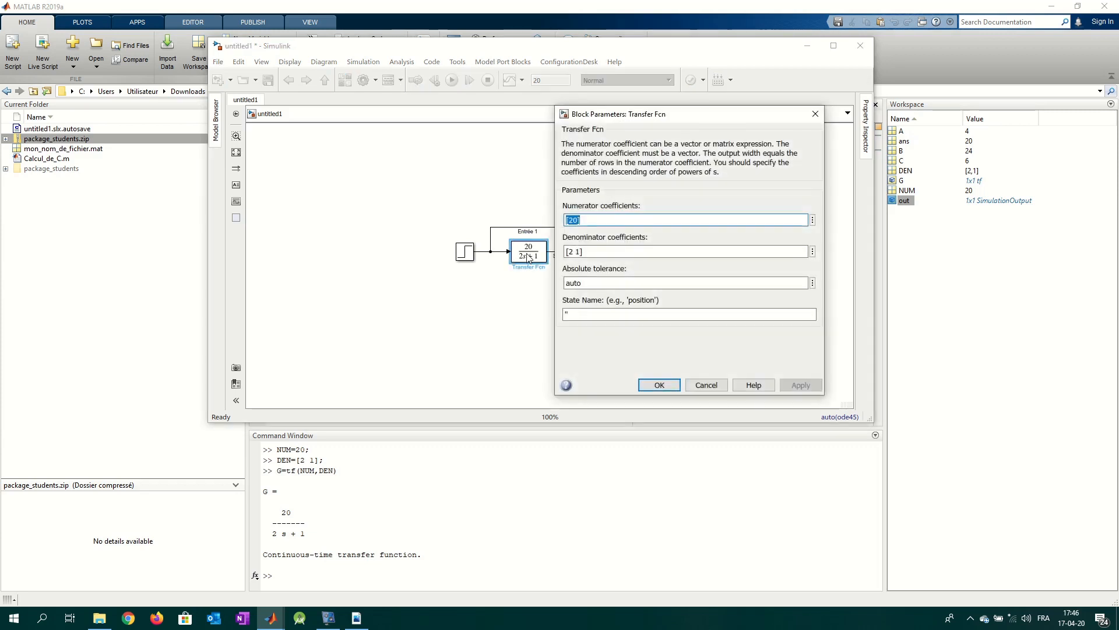
key("Tab")
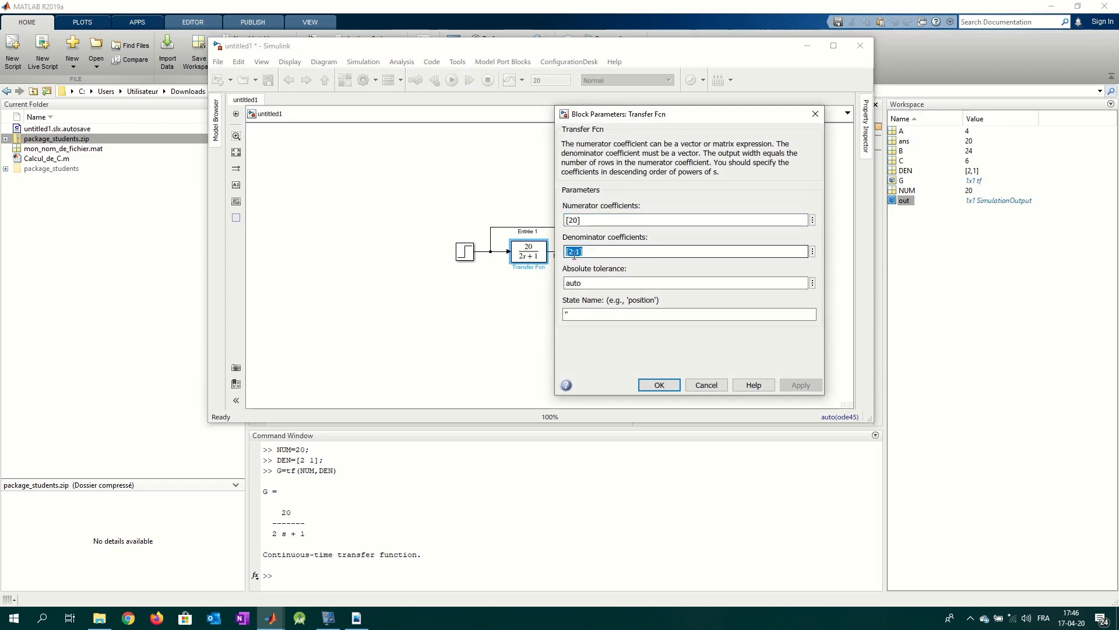
left_click(574, 253)
key("BackSpace")
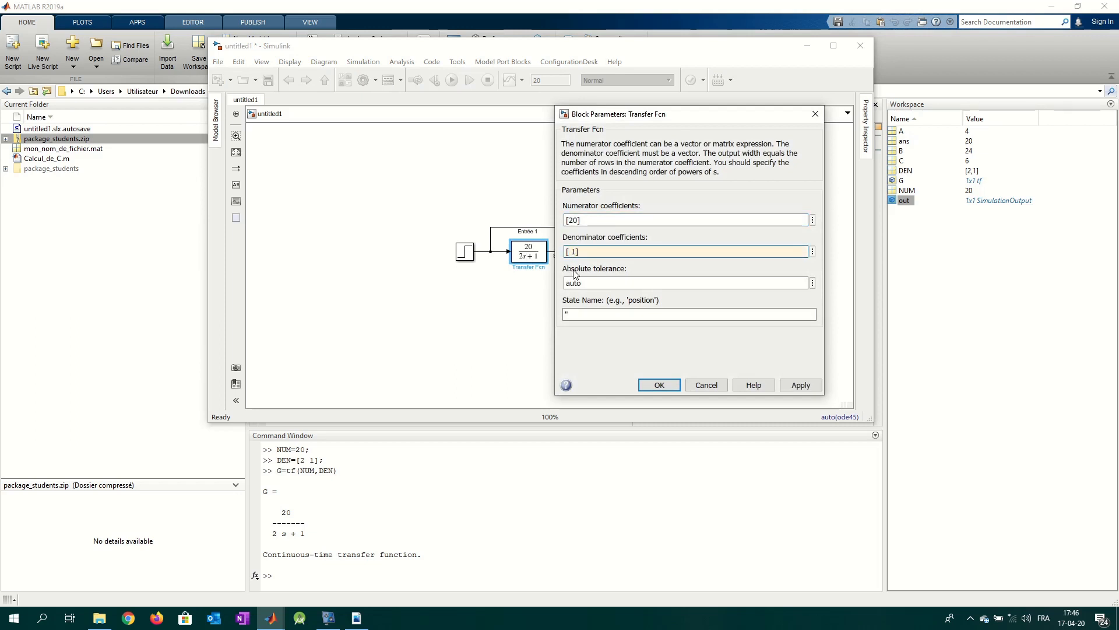
type("0.05")
left_click(657, 385)
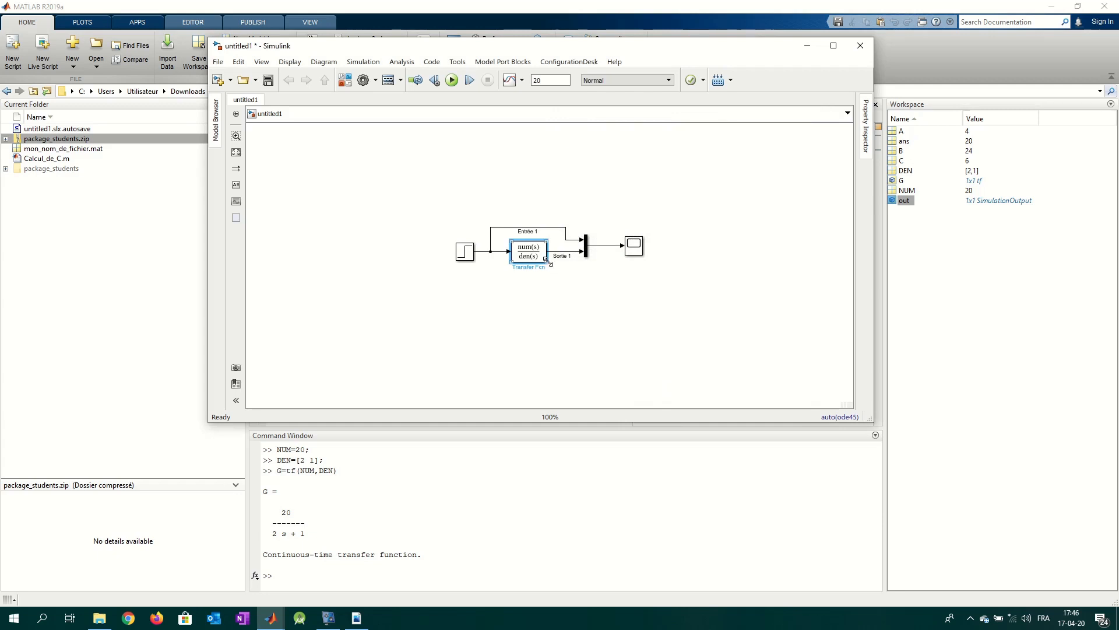
left_click_drag(546, 260, 558, 262)
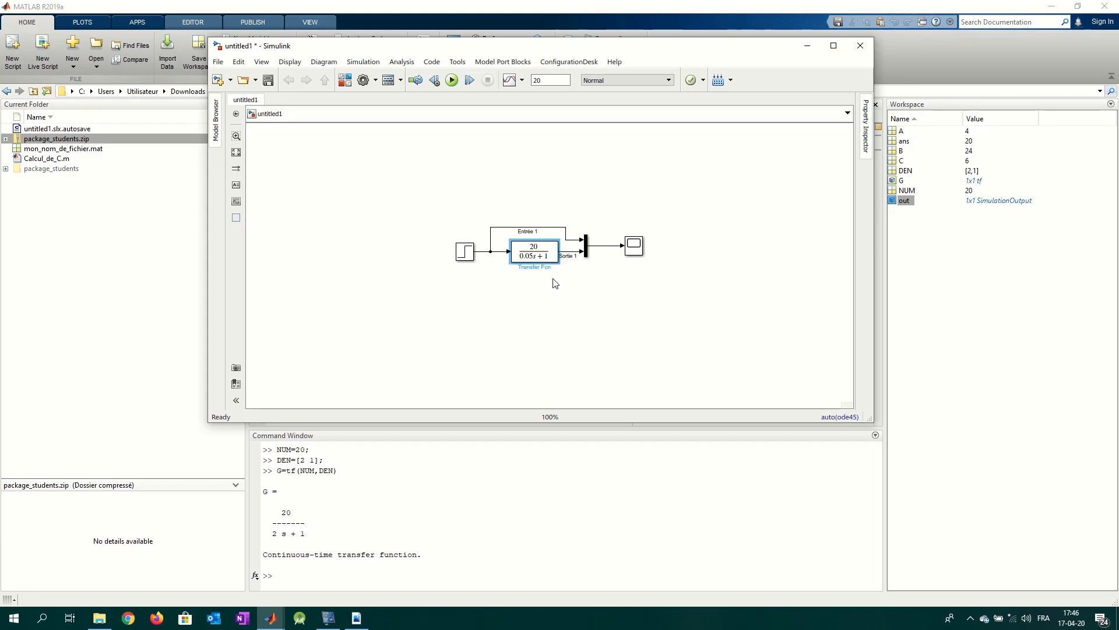
Run the simulation and examine the rise of the response around t = 5 enlarged in the maximized Scope
left_click(451, 80)
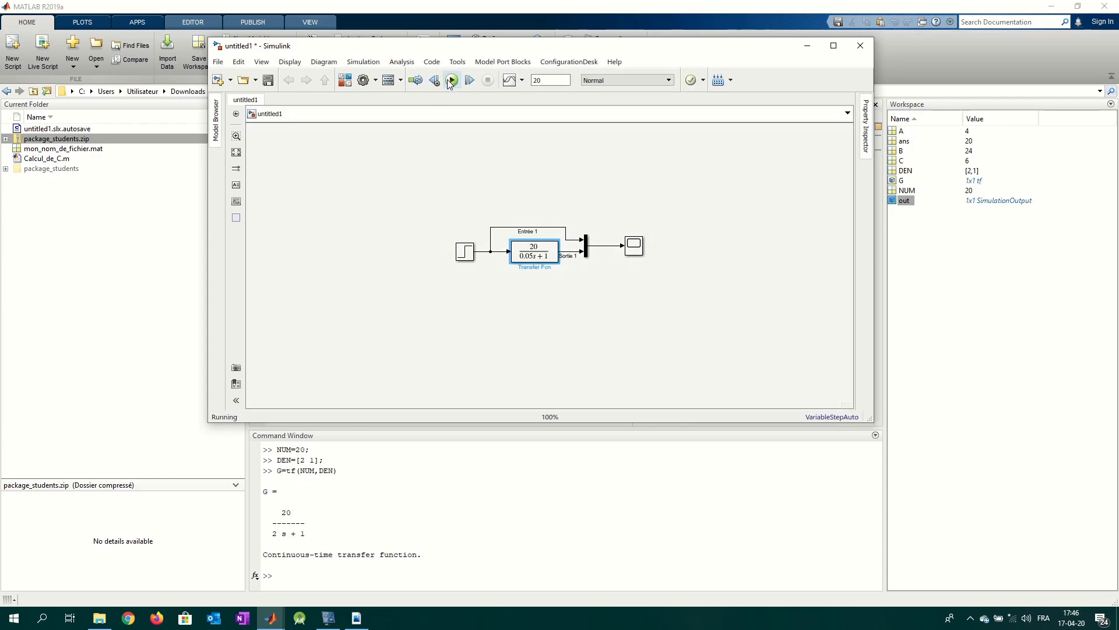
left_click(634, 249)
double_click(634, 249)
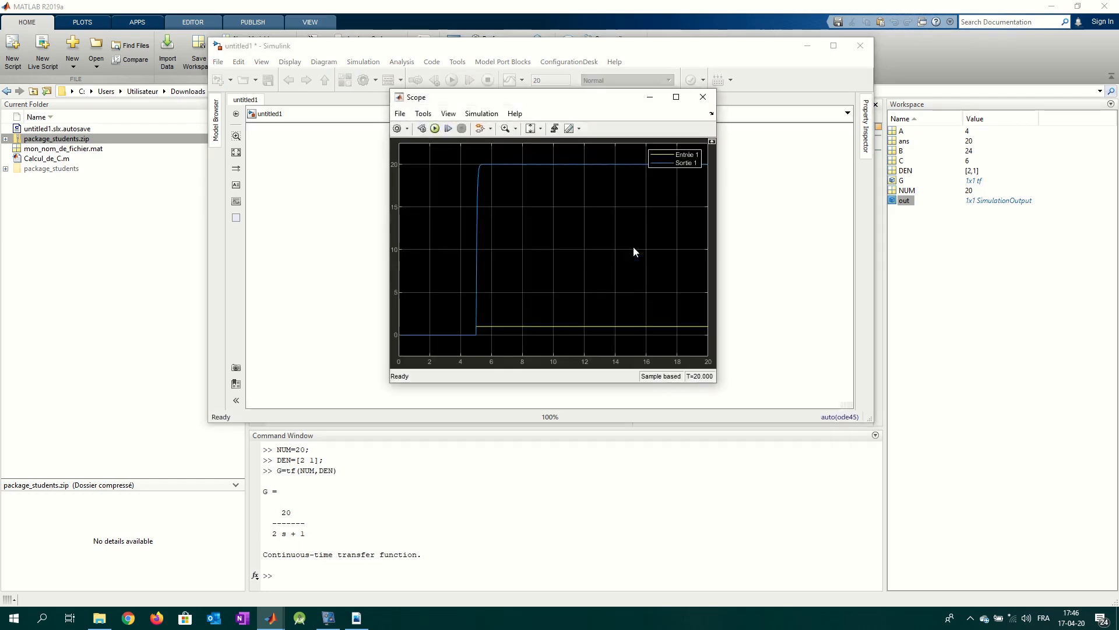
left_click(676, 97)
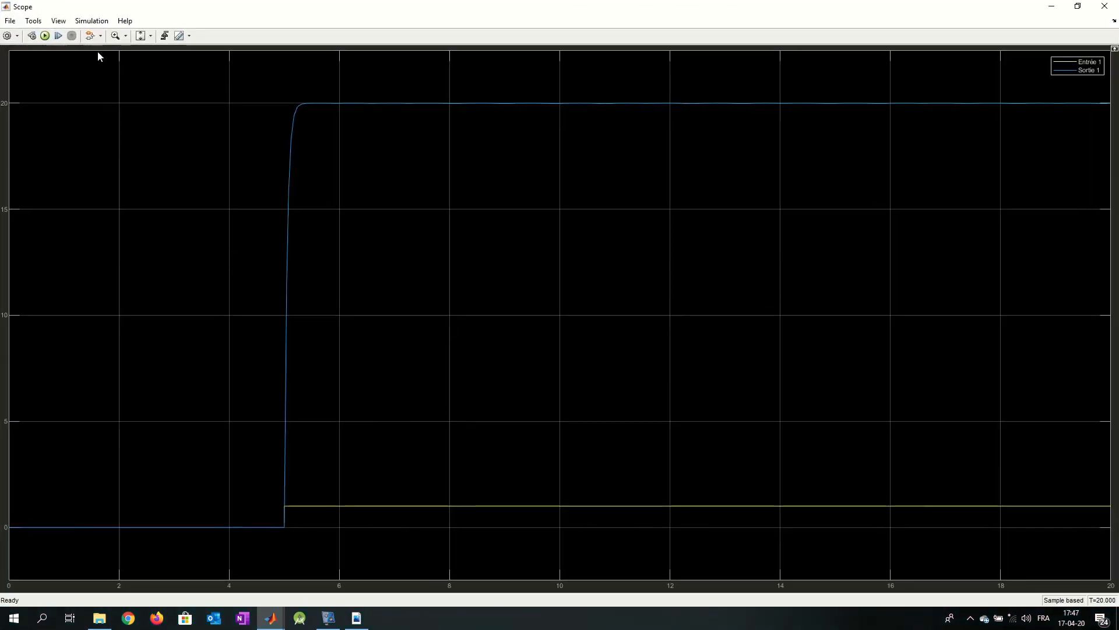
left_click(116, 36)
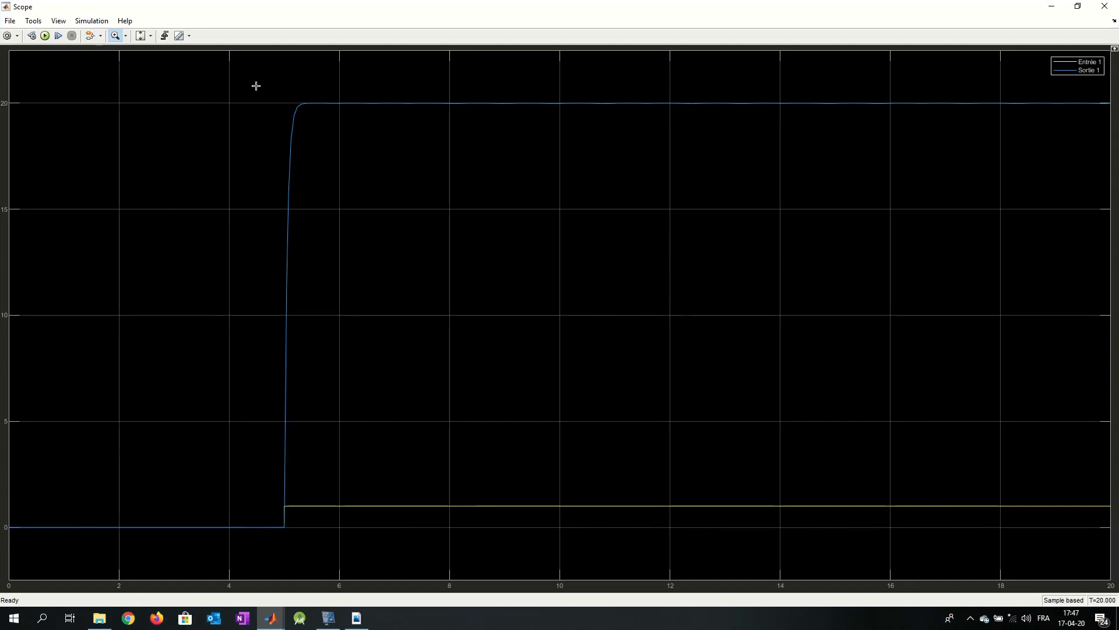
left_click_drag(256, 86, 326, 545)
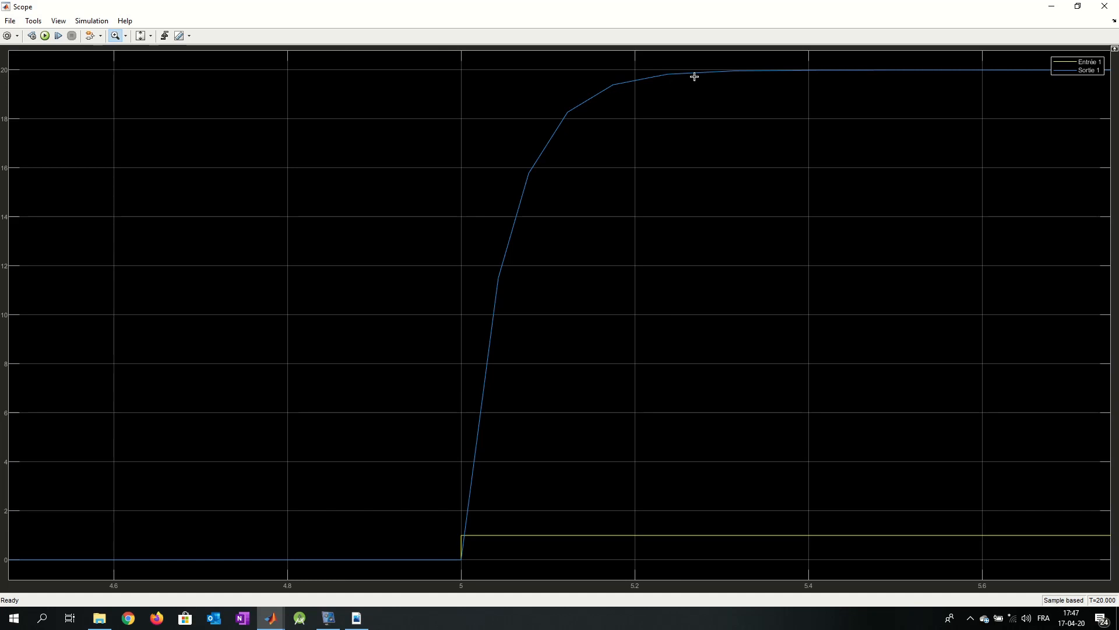
left_click(1054, 7)
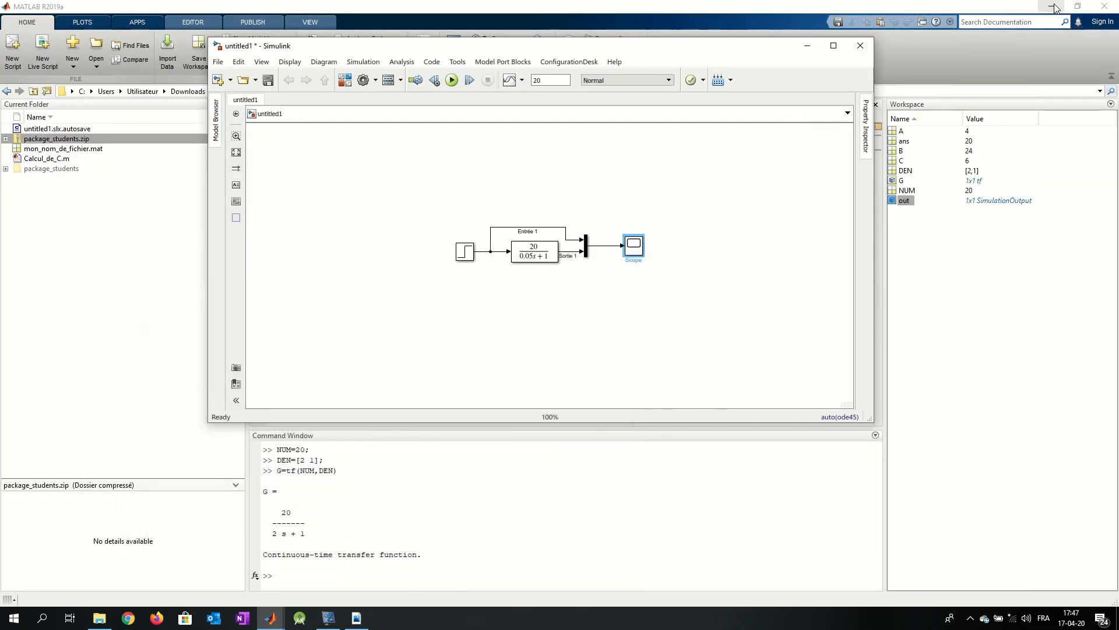
Set the solver's max step size to 0.01 in the model's configuration parameters
left_click(363, 82)
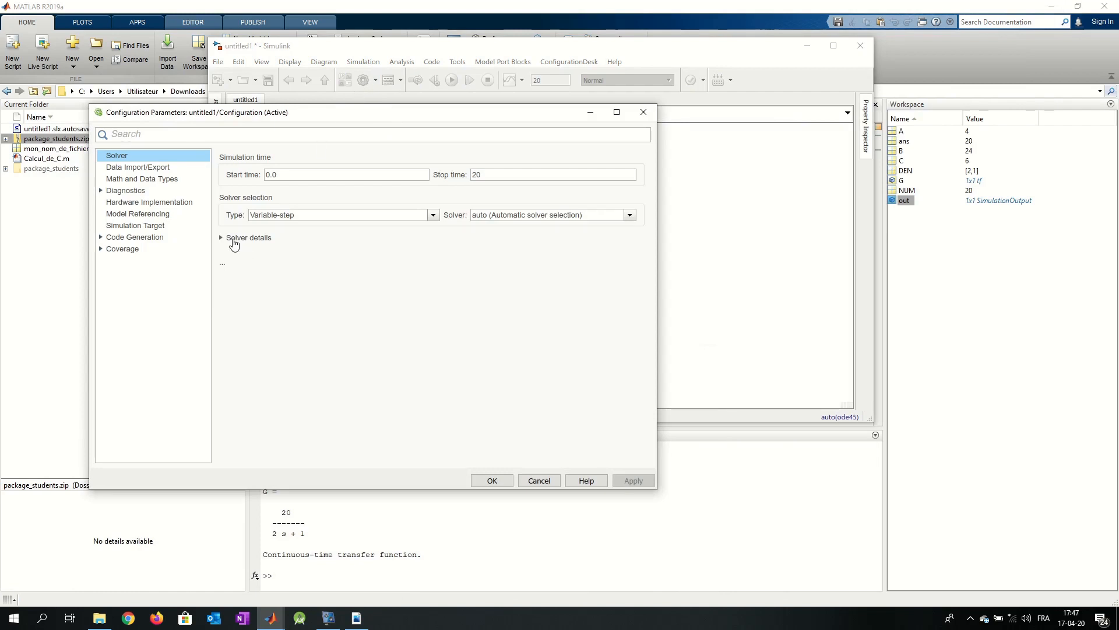
left_click(234, 239)
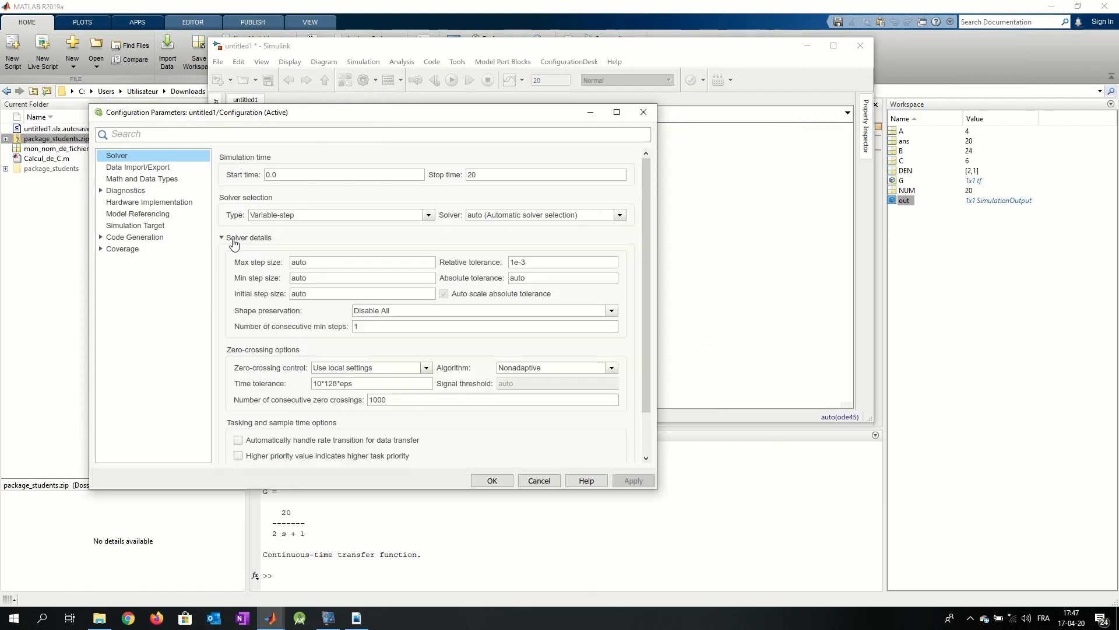
double_click(322, 263)
type("0.01")
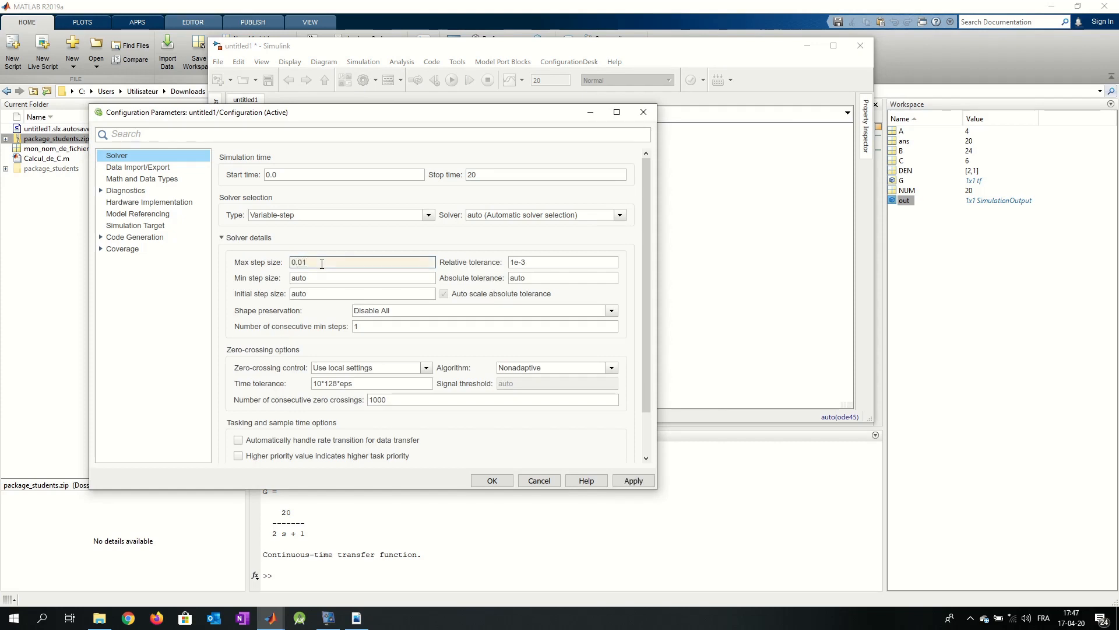
left_click(510, 479)
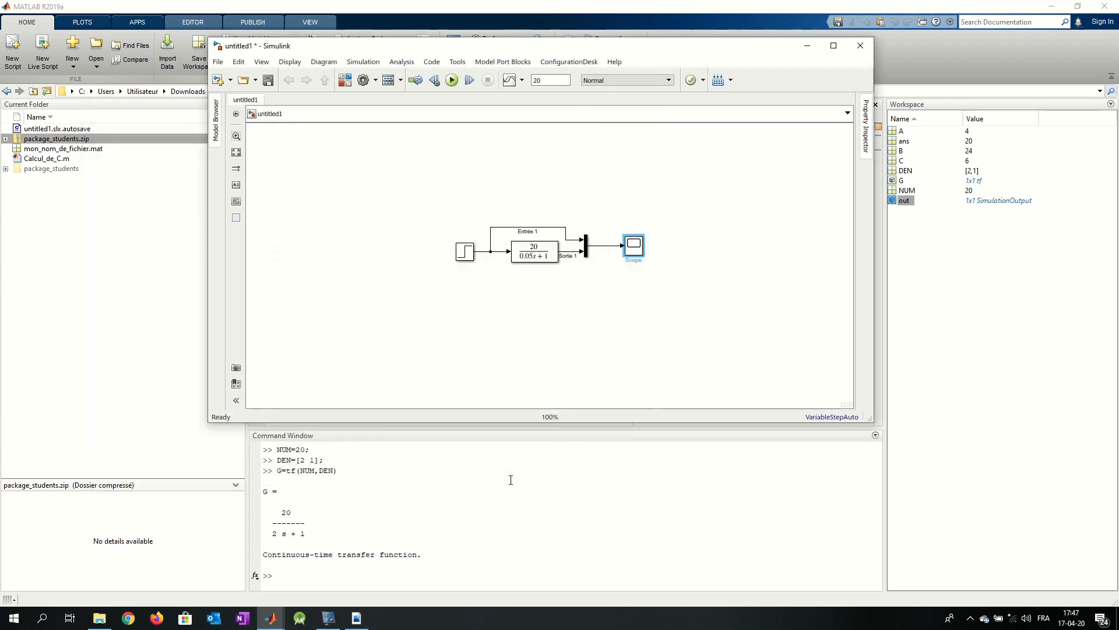
Rerun the simulation with the finer step size and inspect the response's rise around t = 5 up close in the Scope
left_click(452, 81)
double_click(630, 251)
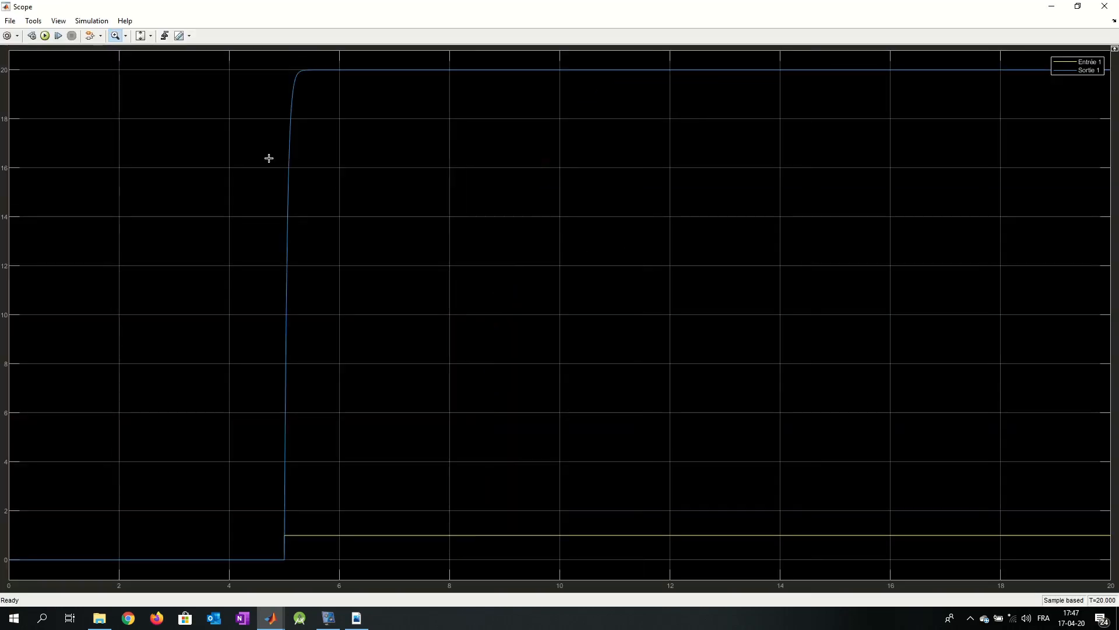
left_click_drag(257, 61, 335, 570)
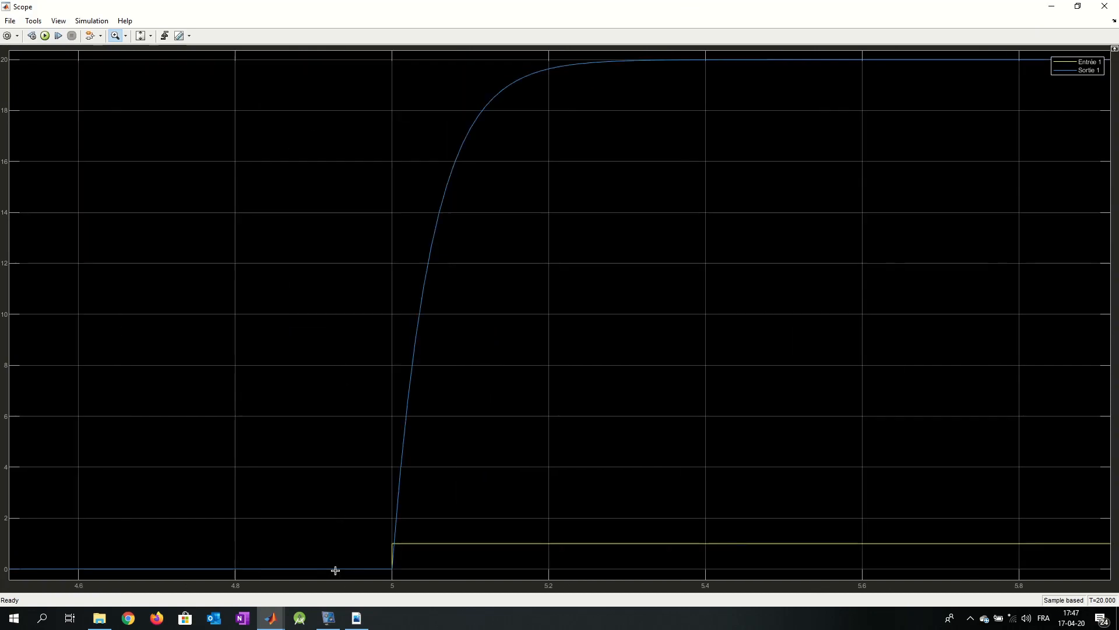